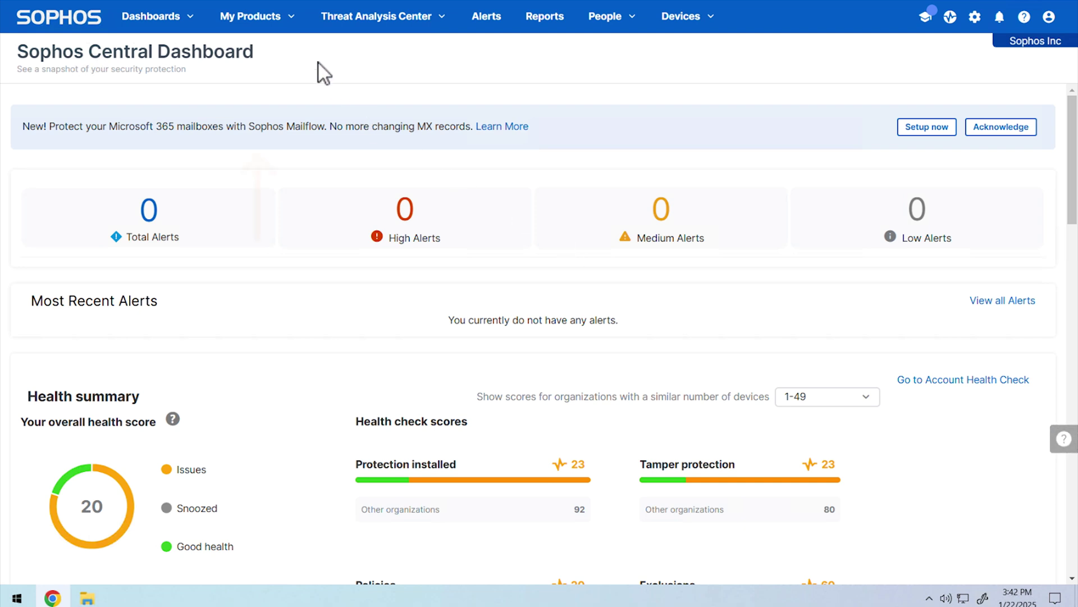
- Go to My Products > Endpoint > Installers in Sophos Central
{"action": "left_click", "coordinate": [282, 18]}
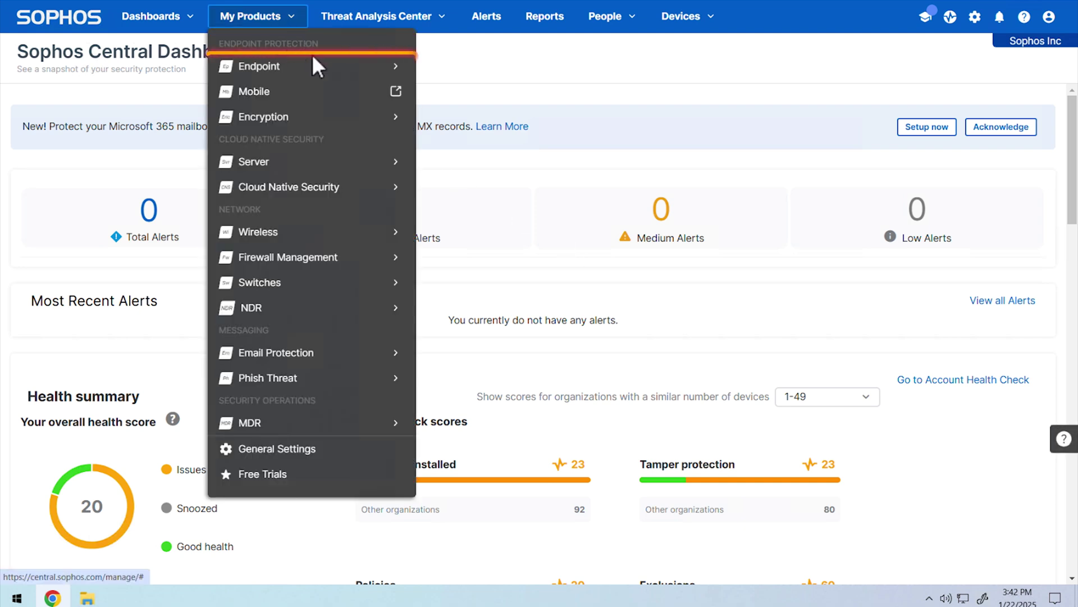
{"action": "mouse_move", "coordinate": [326, 73]}
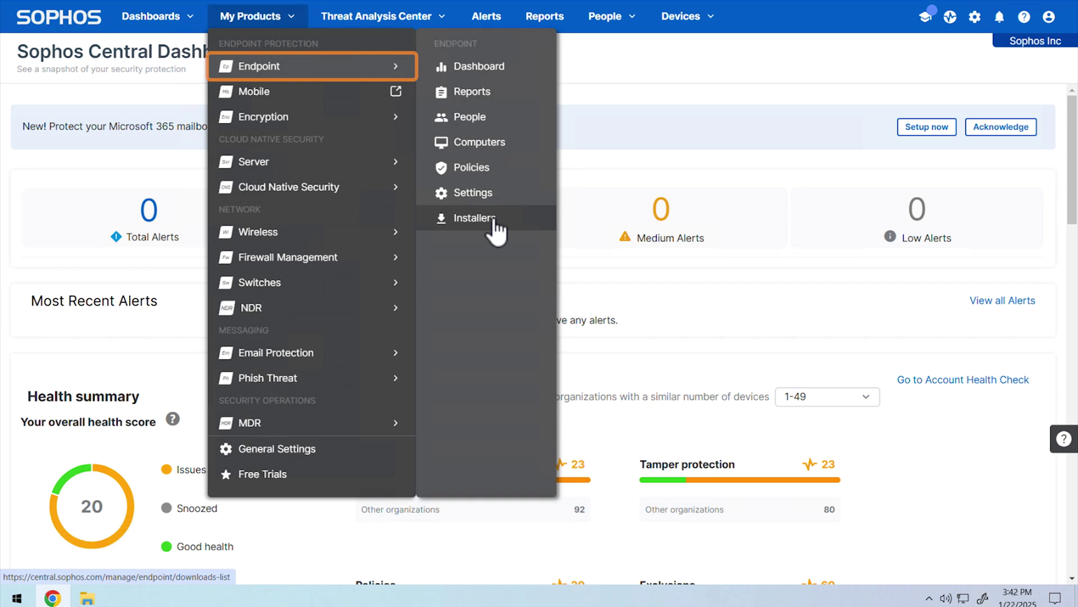
{"action": "mouse_move", "coordinate": [393, 164]}
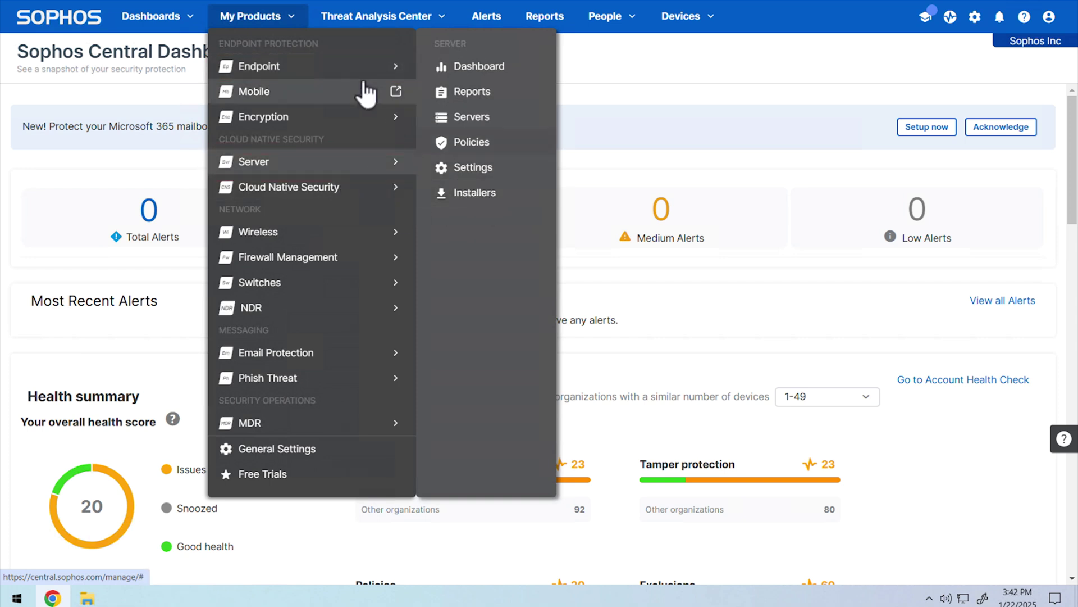
{"action": "mouse_move", "coordinate": [388, 66]}
{"action": "left_click", "coordinate": [521, 225]}
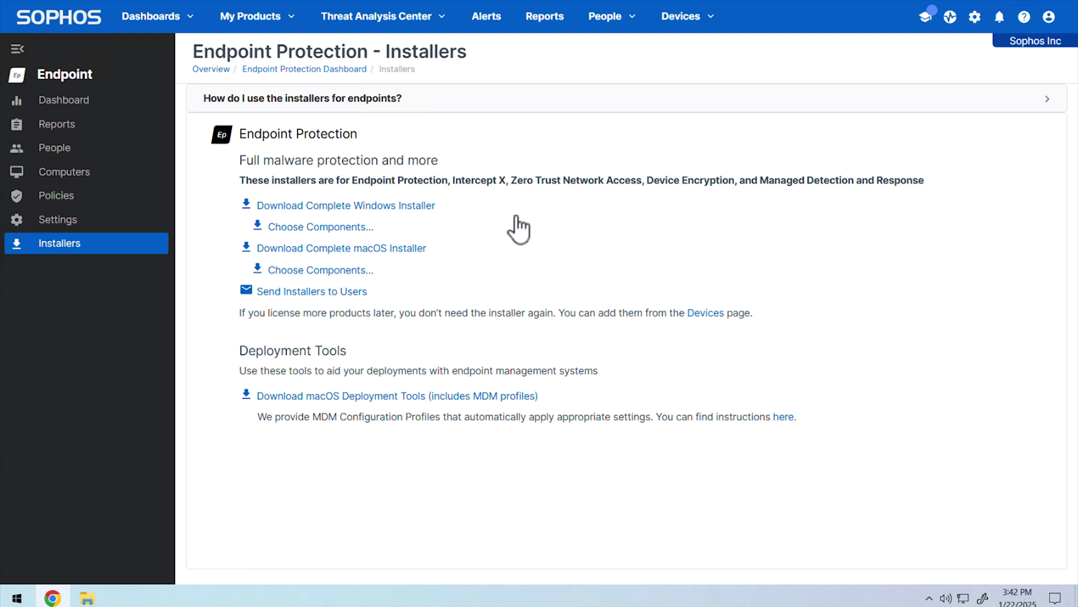
- Download the Windows installer SophosSetup.exe with Device Encryption unchecked
{"action": "left_click", "coordinate": [364, 228]}
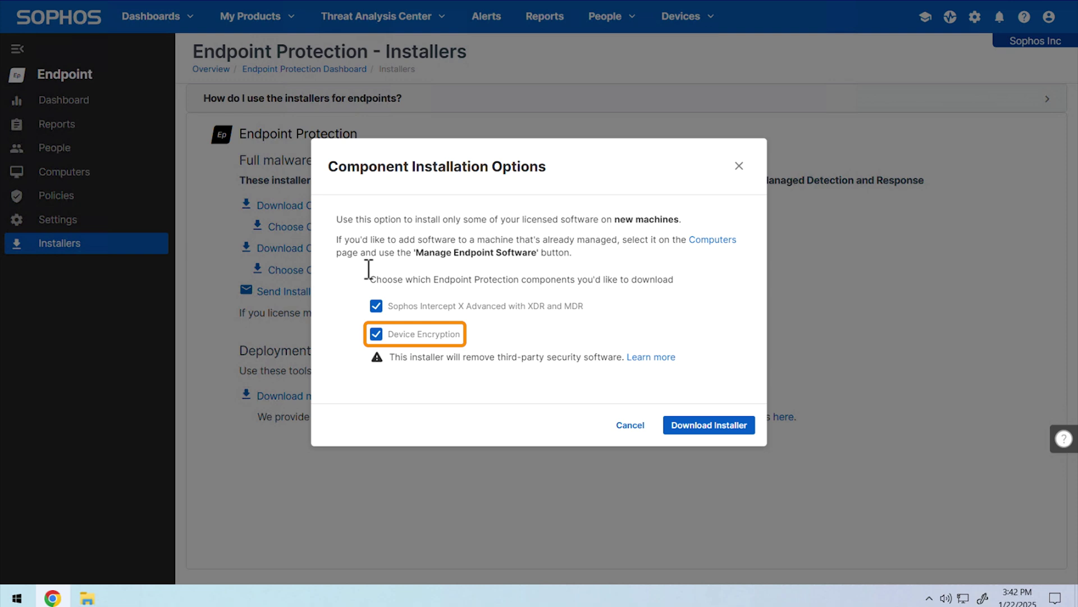
{"action": "left_click", "coordinate": [375, 335]}
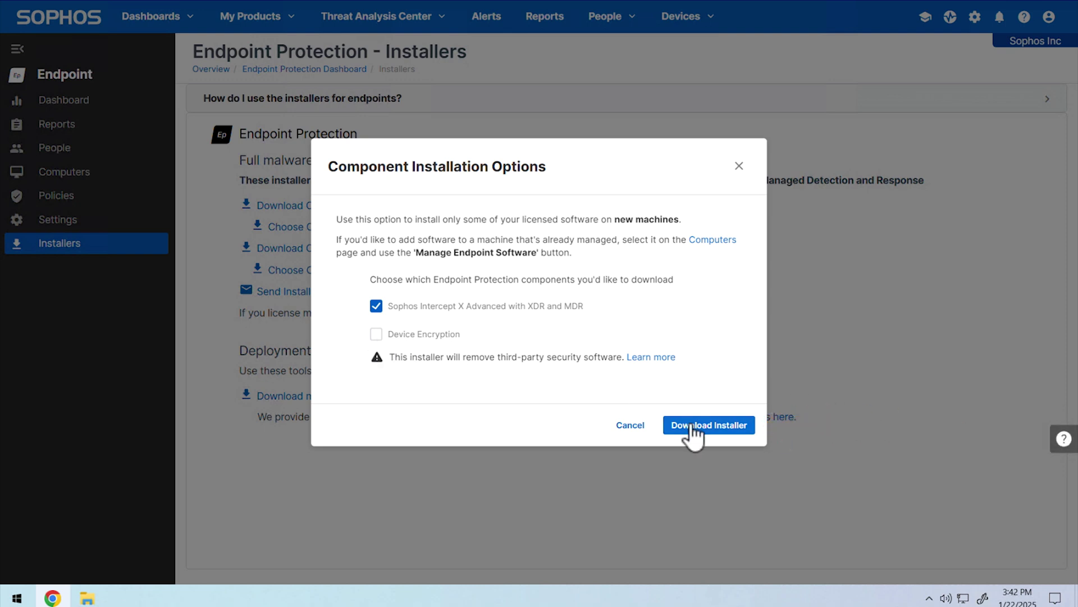
{"action": "left_click", "coordinate": [693, 428]}
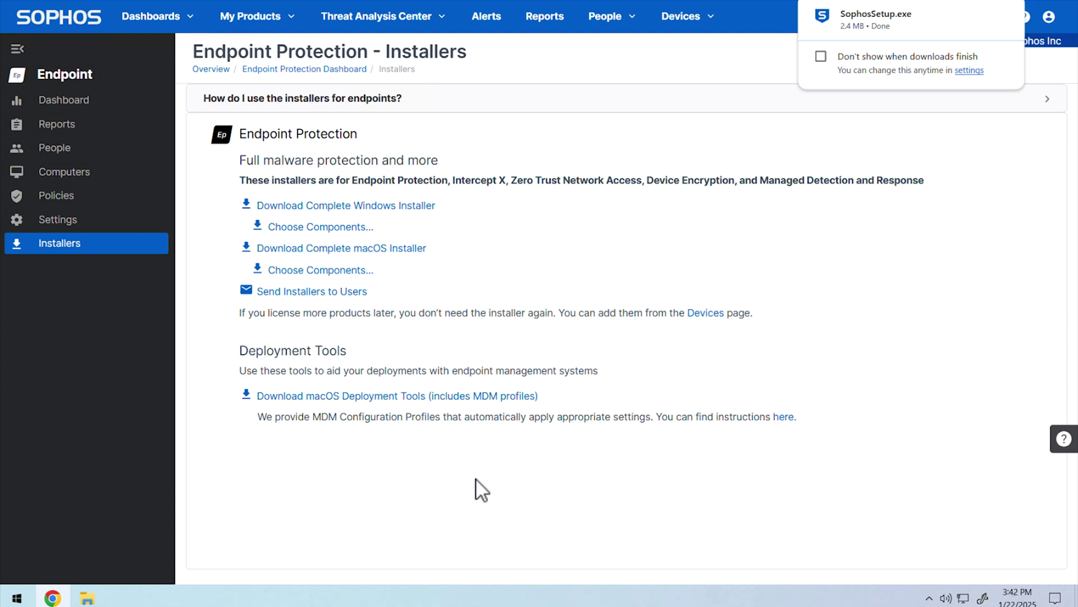
- Launch SophosSetup.exe from Downloads and approve the SmartScreen and administrator prompts
{"action": "left_click", "coordinate": [87, 597]}
{"action": "left_click", "coordinate": [231, 171]}
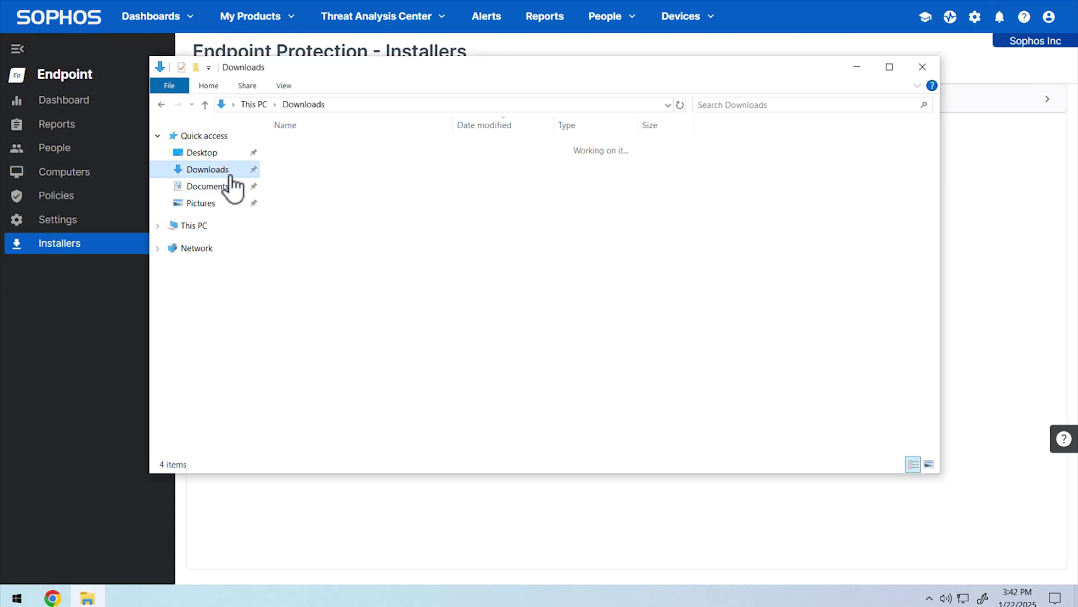
{"action": "double_click", "coordinate": [338, 166]}
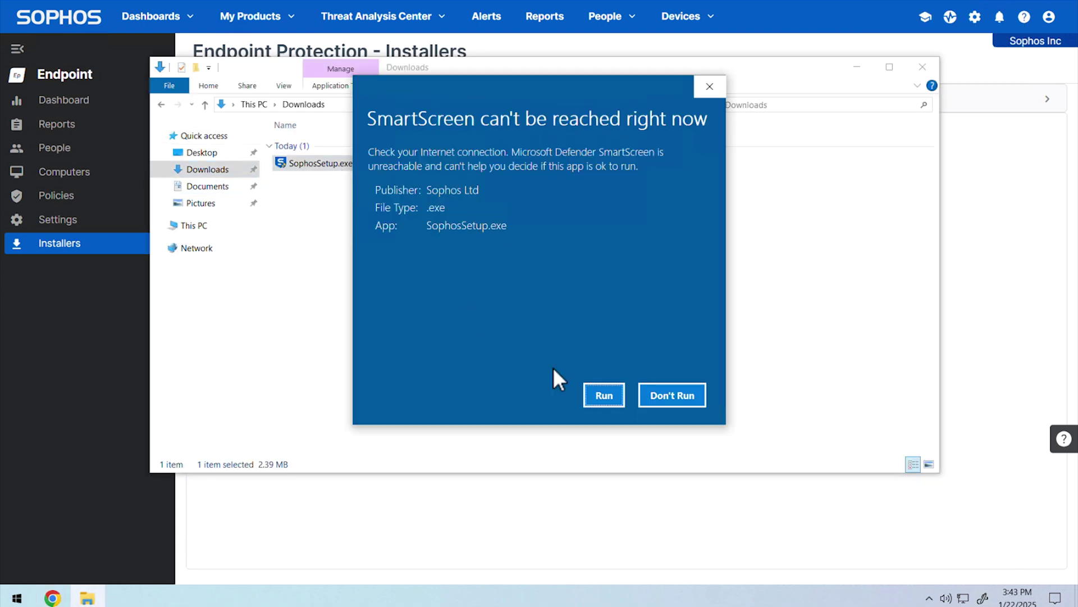
{"action": "left_click", "coordinate": [604, 395]}
{"action": "left_click", "coordinate": [433, 364]}
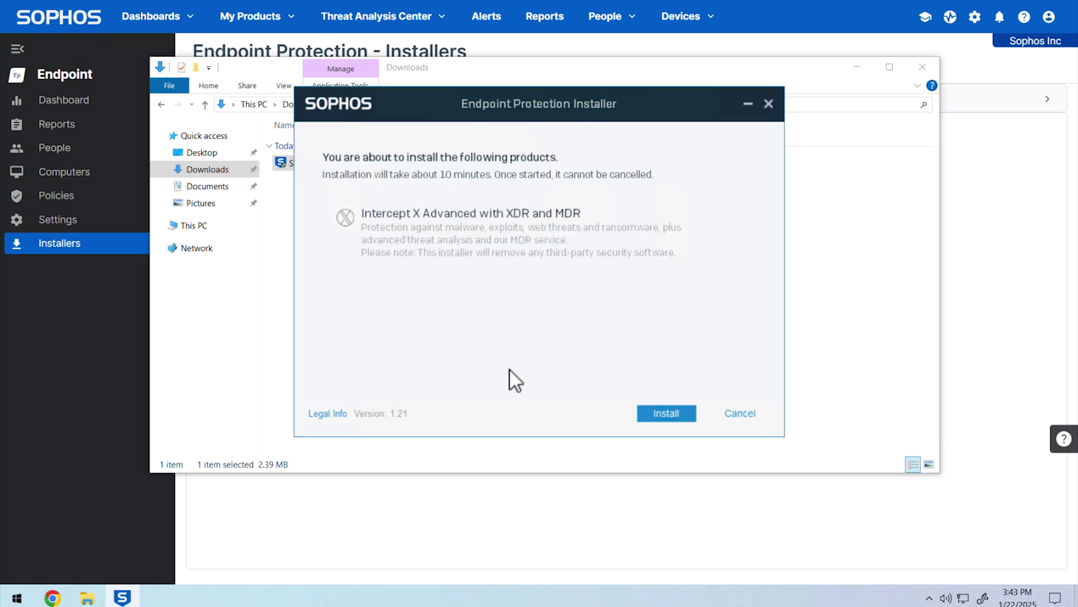
- Install Intercept X Advanced, finish the installer, and open the Sophos Endpoint status window
{"action": "left_click", "coordinate": [682, 419]}
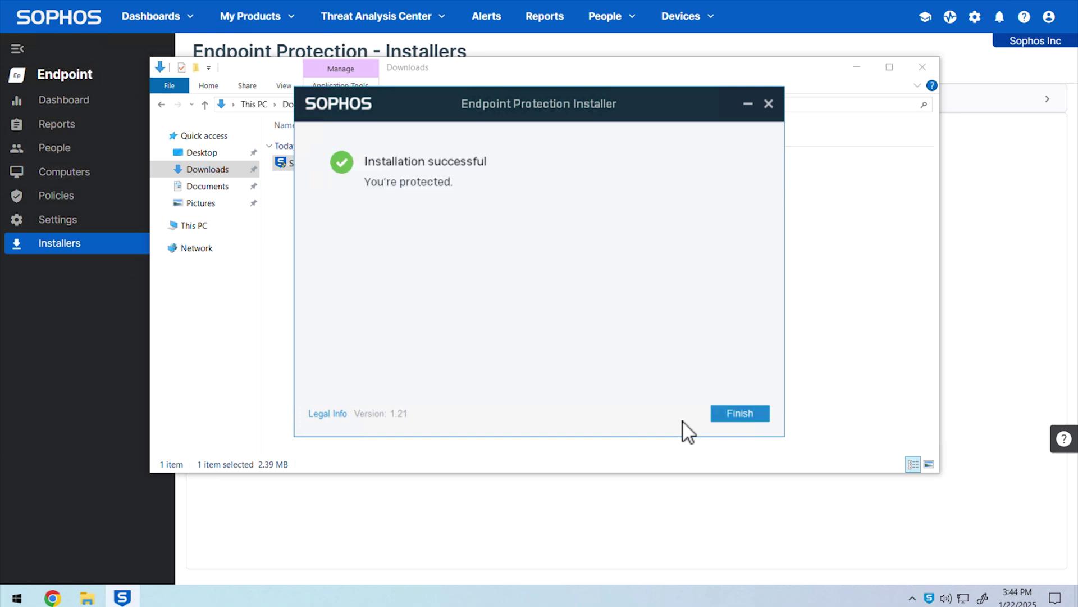
{"action": "left_click", "coordinate": [742, 417]}
{"action": "left_click", "coordinate": [928, 599]}
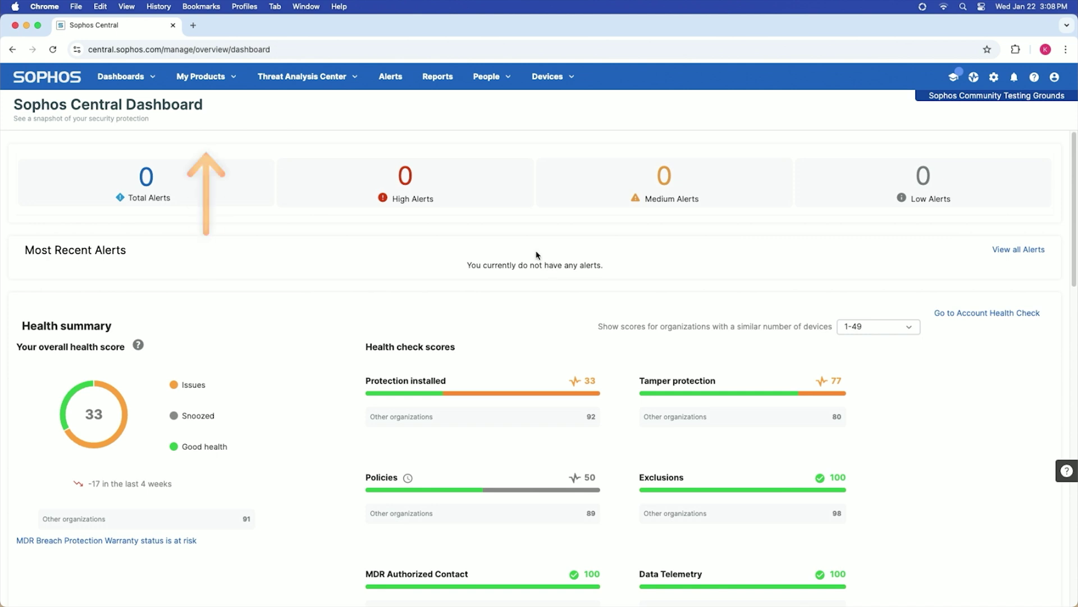
- On the Mac, go to My Products > Endpoint > Installers in Sophos Central
{"action": "left_click", "coordinate": [238, 72]}
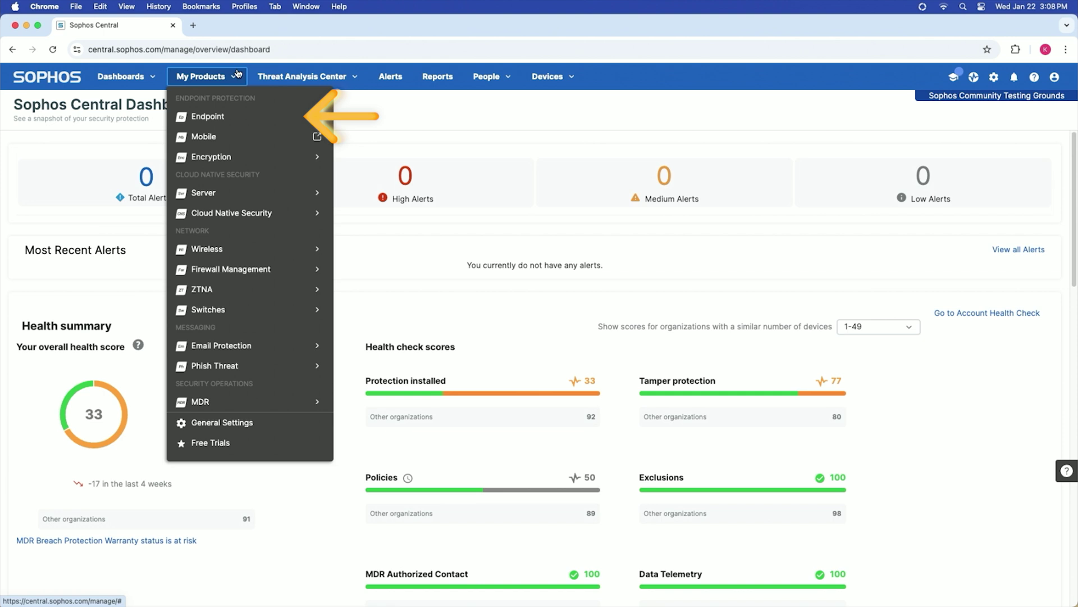
{"action": "mouse_move", "coordinate": [253, 118]}
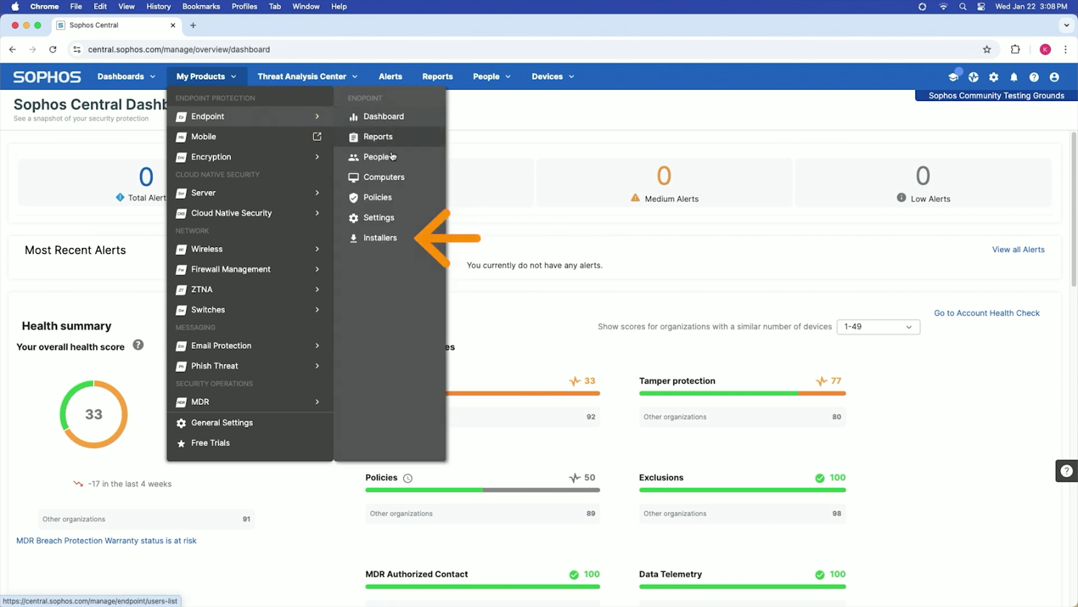
{"action": "left_click", "coordinate": [394, 237]}
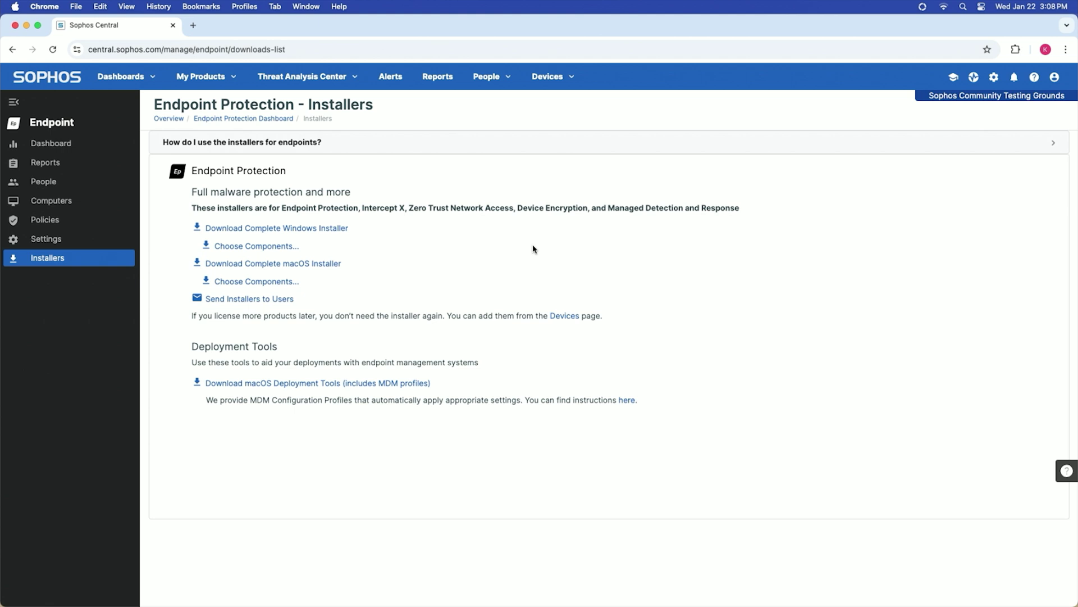
- Download SophosInstall.zip for macOS without Device Encryption and ZTNA, and show it in Downloads
{"action": "left_click", "coordinate": [294, 285]}
{"action": "left_click", "coordinate": [446, 418]}
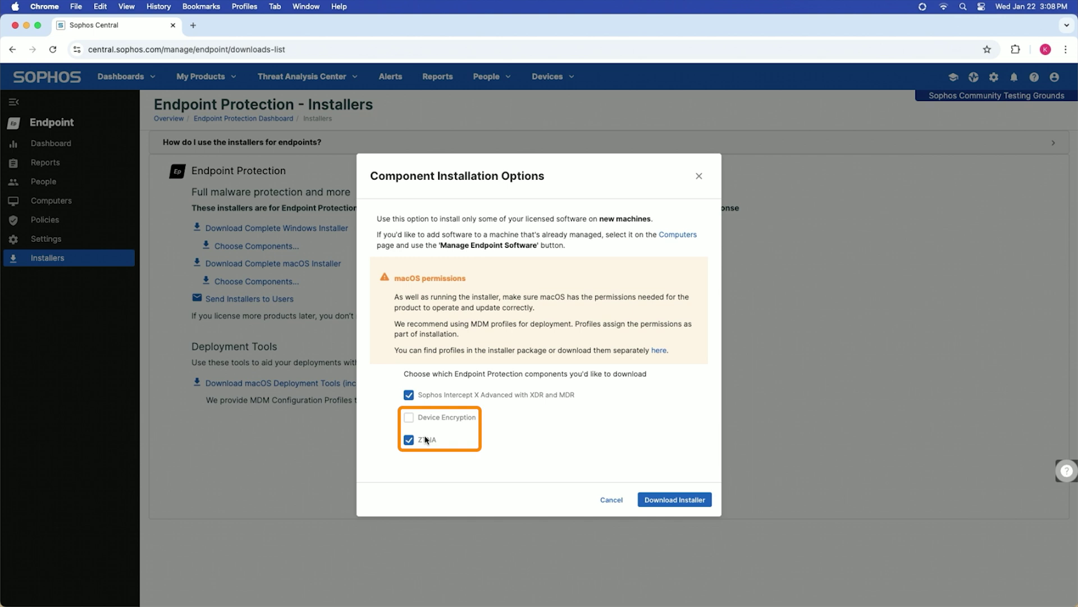
{"action": "left_click", "coordinate": [425, 440]}
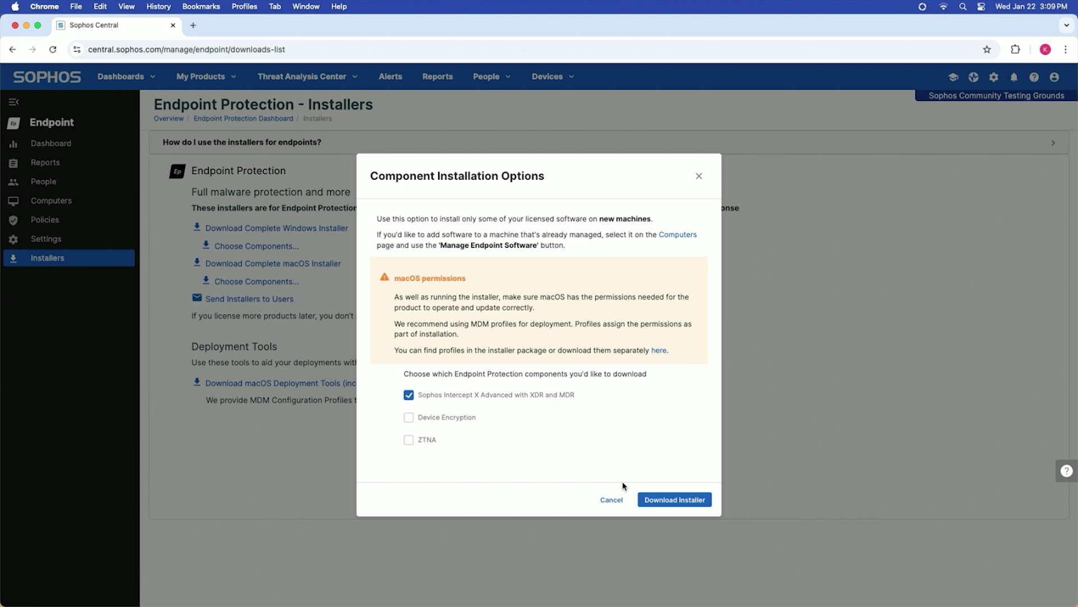
{"action": "left_click", "coordinate": [684, 505]}
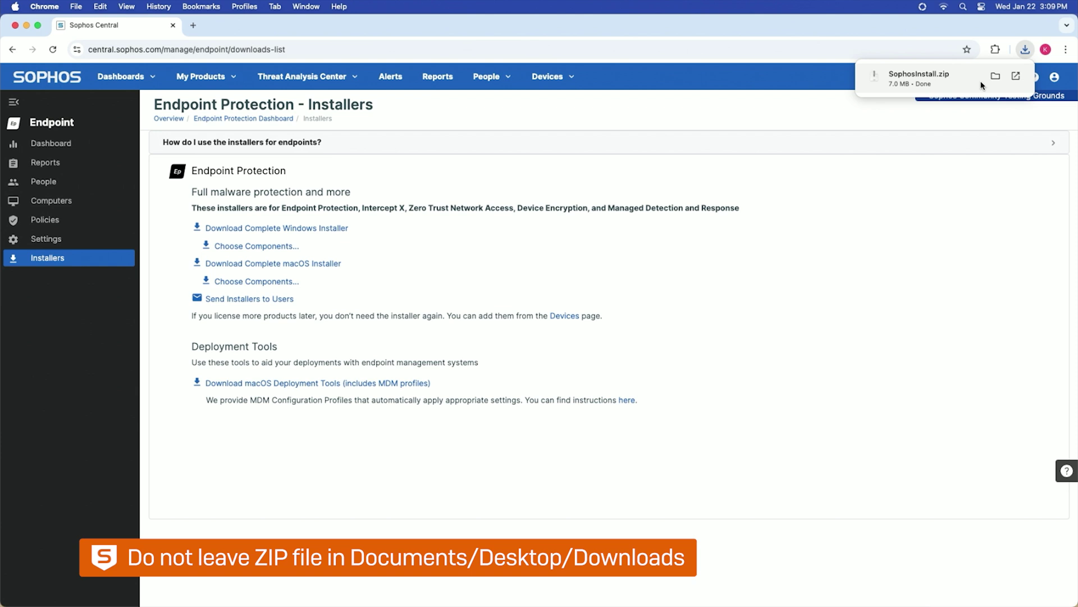
{"action": "left_click", "coordinate": [994, 79]}
- Copy SophosInstall.zip from the Downloads folder
{"action": "left_click", "coordinate": [26, 26]}
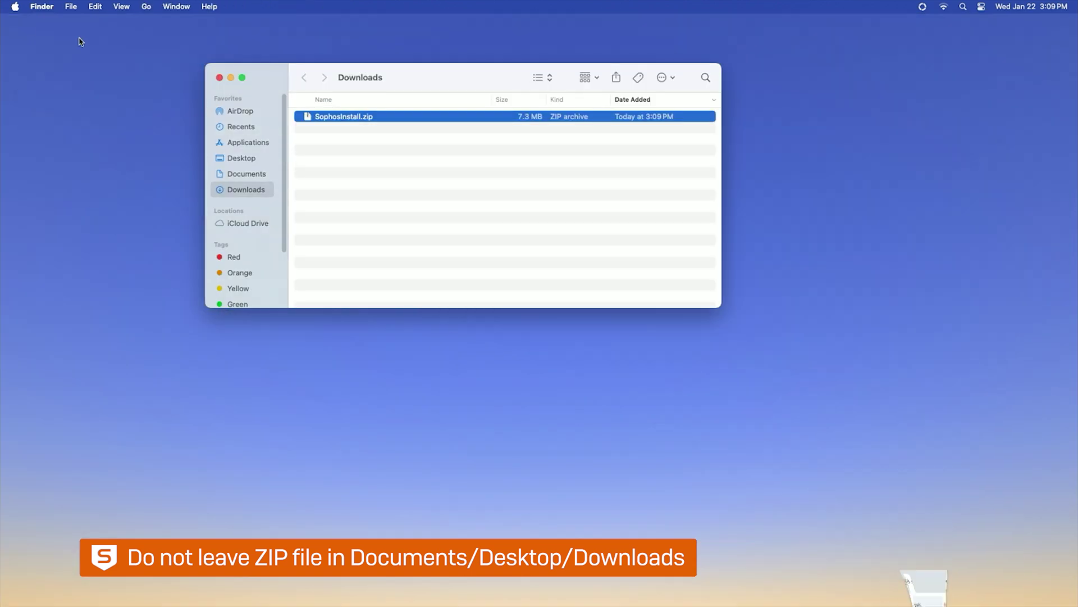
{"action": "right_click", "coordinate": [366, 120]}
{"action": "left_click", "coordinate": [387, 242]}
{"action": "left_click", "coordinate": [344, 205]}
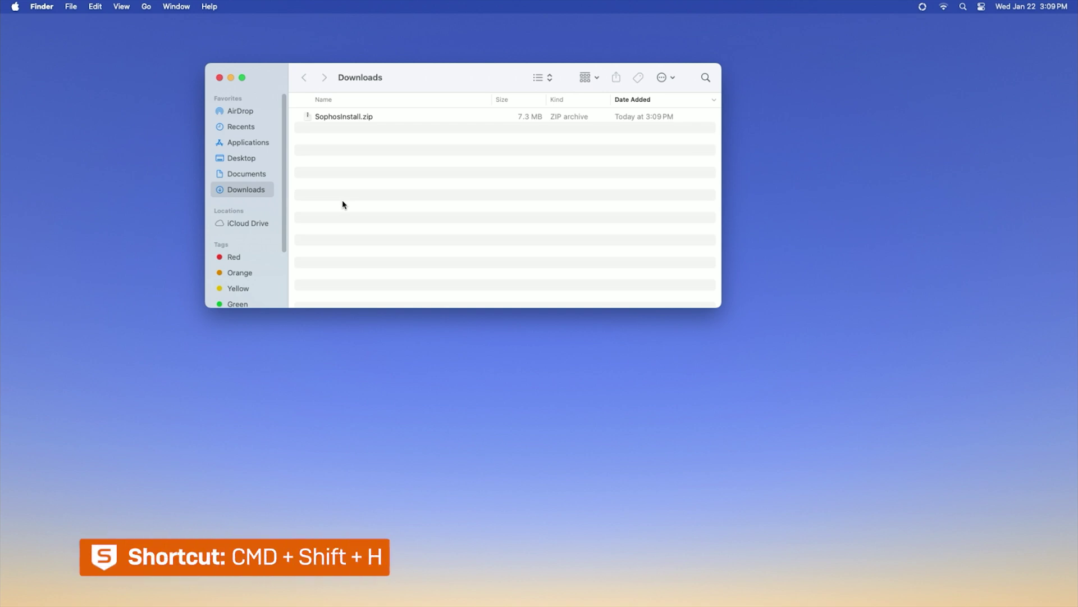
- Paste SophosInstall.zip into the home folder and extract it into a SophosInstall folder
{"action": "key", "text": "super+shift+h"}
{"action": "right_click", "coordinate": [345, 207]}
{"action": "left_click", "coordinate": [364, 236]}
{"action": "left_click", "coordinate": [347, 208]}
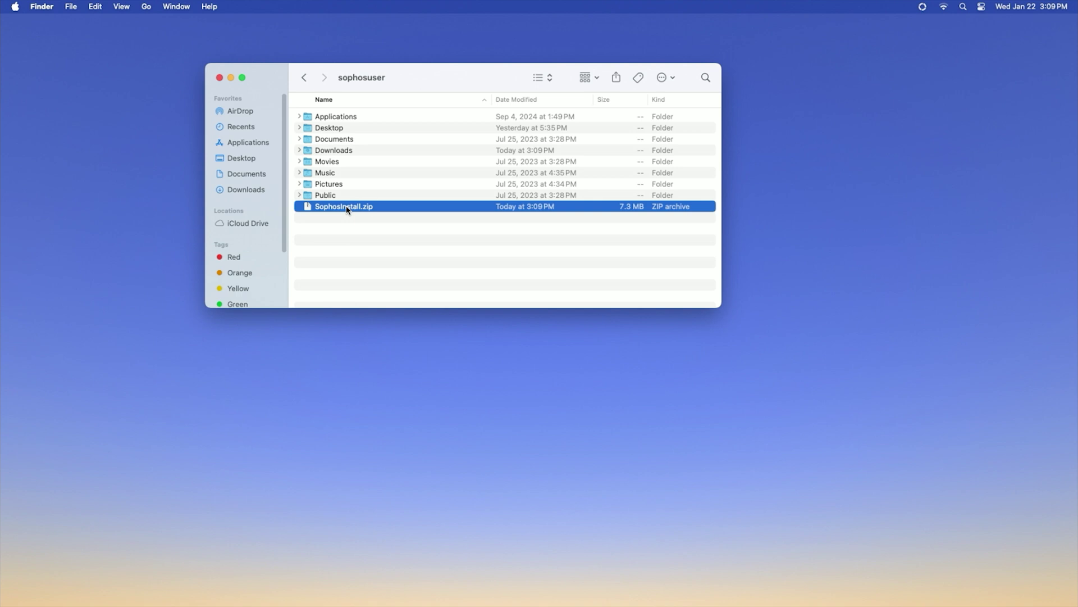
{"action": "double_click", "coordinate": [347, 208]}
{"action": "left_click", "coordinate": [464, 262]}
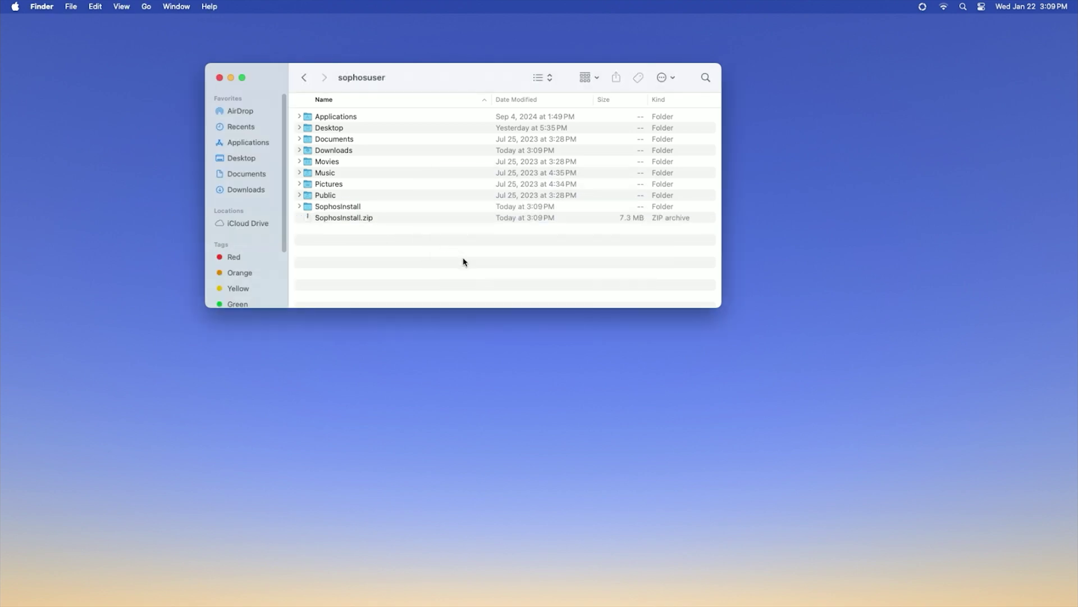
{"action": "left_click", "coordinate": [963, 7]}
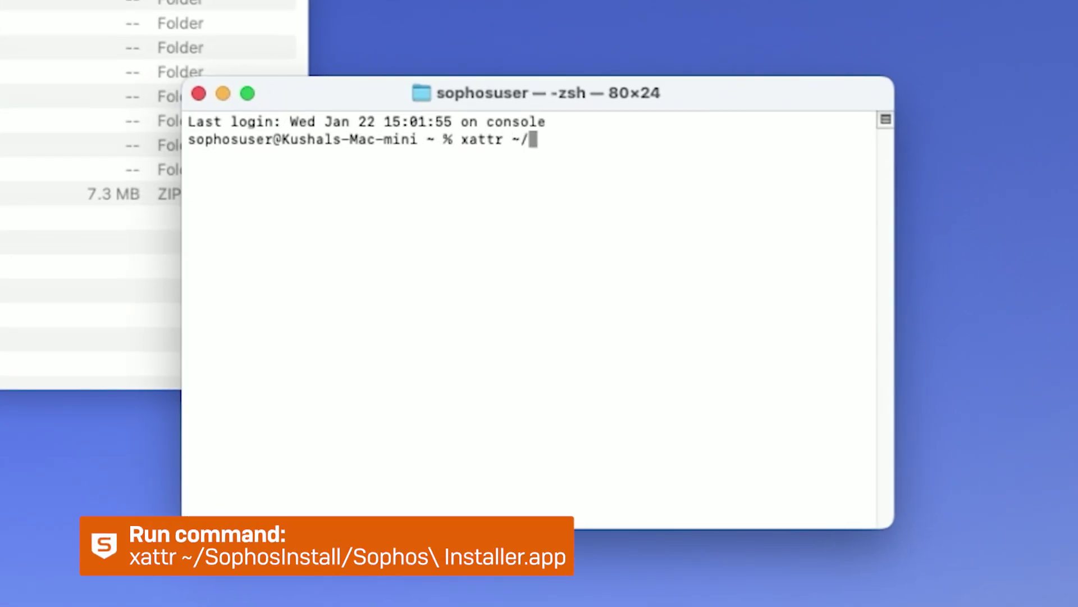
- Check Sophos Installer.app for quarantine attributes, then remove com.apple.quarantine with sudo xattr -r -d
{"action": "type", "text": ".app"}
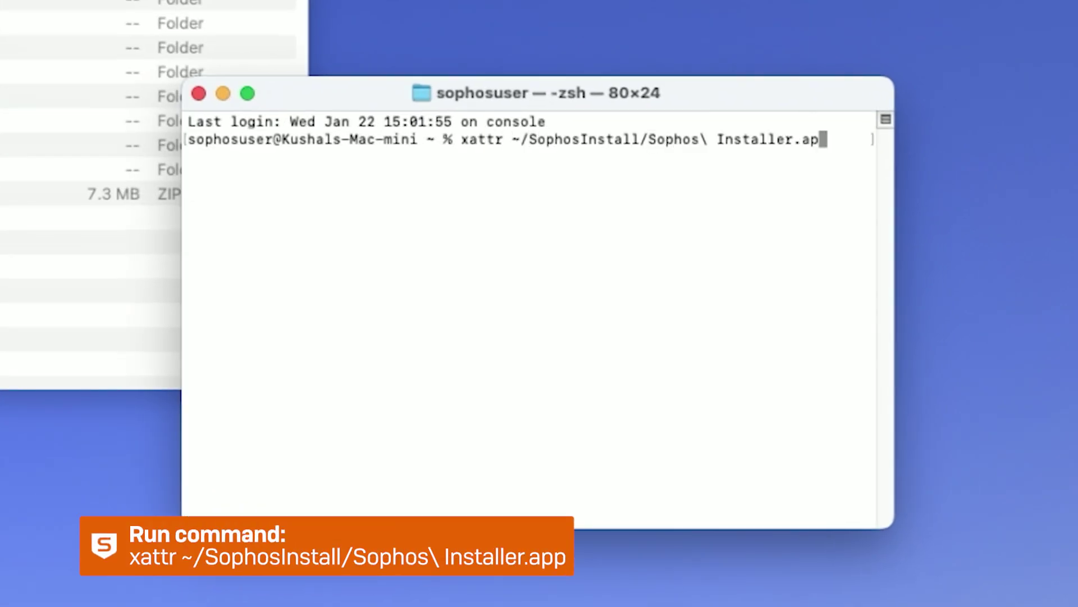
{"action": "key", "text": "Return"}
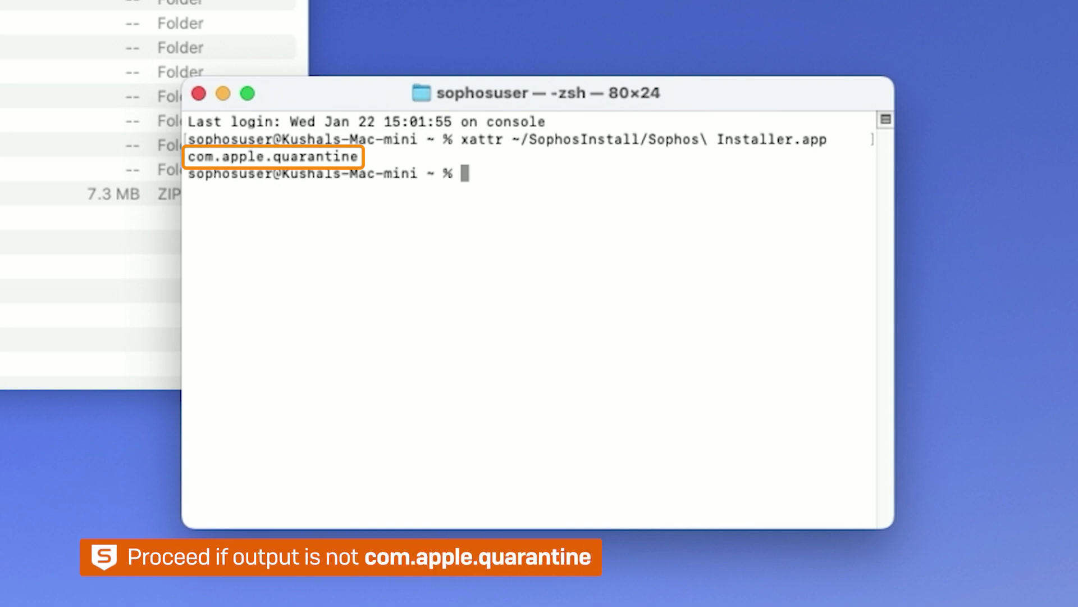
{"action": "type", "text": "sud"}
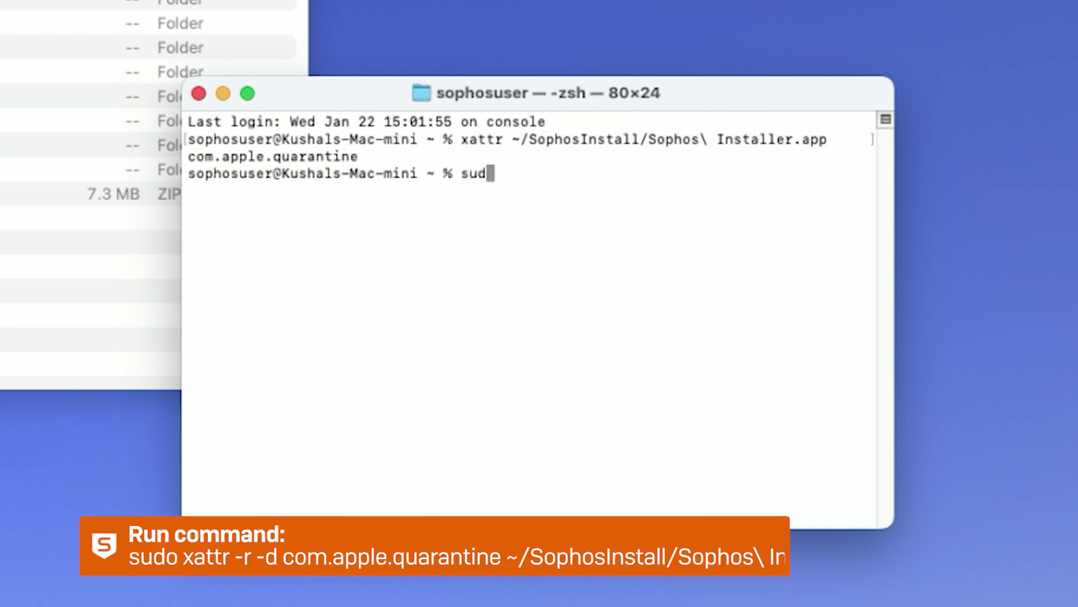
{"action": "type", "text": "o xattr -r -d com.apple.quarantine ~/SophosInstall/Sophos\\ Installer.app"}
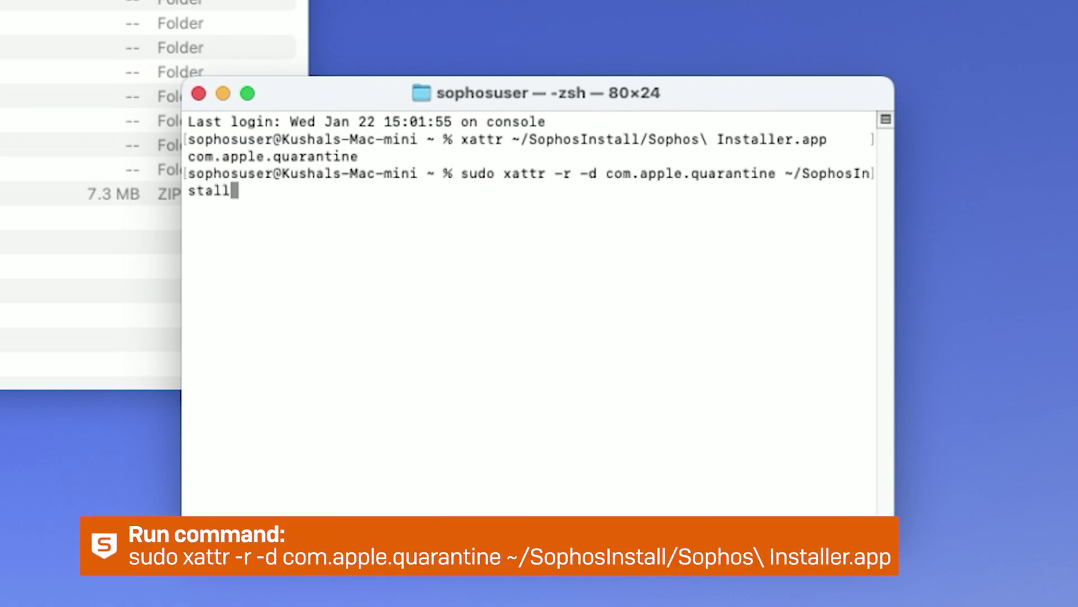
{"action": "key", "text": "Return"}
{"action": "key", "text": "Return"}
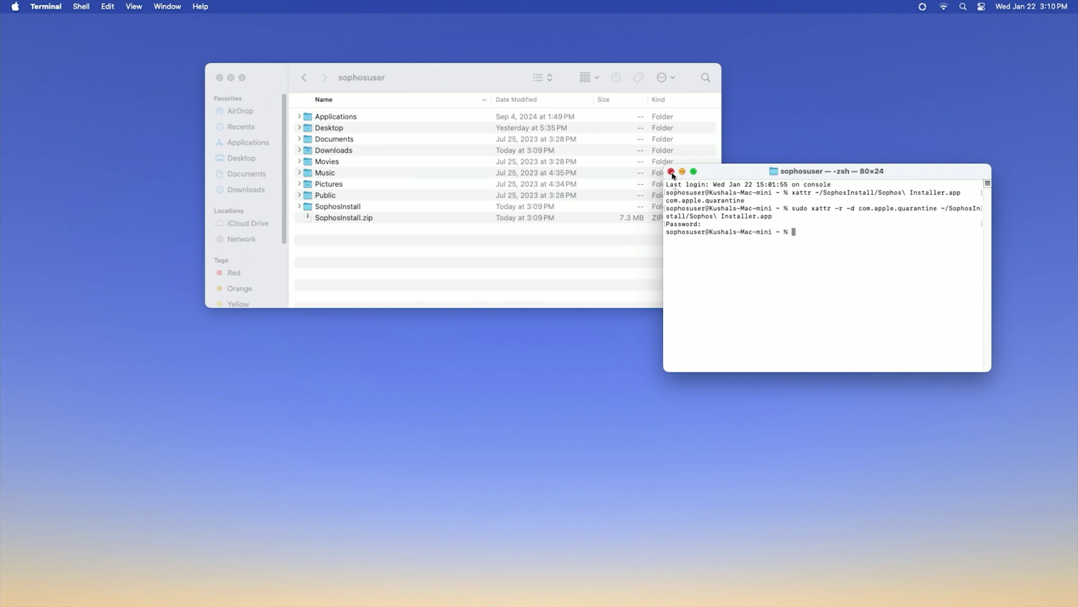
- Open the SophosInstall folder and launch the Sophos Installer app
{"action": "left_click", "coordinate": [671, 172]}
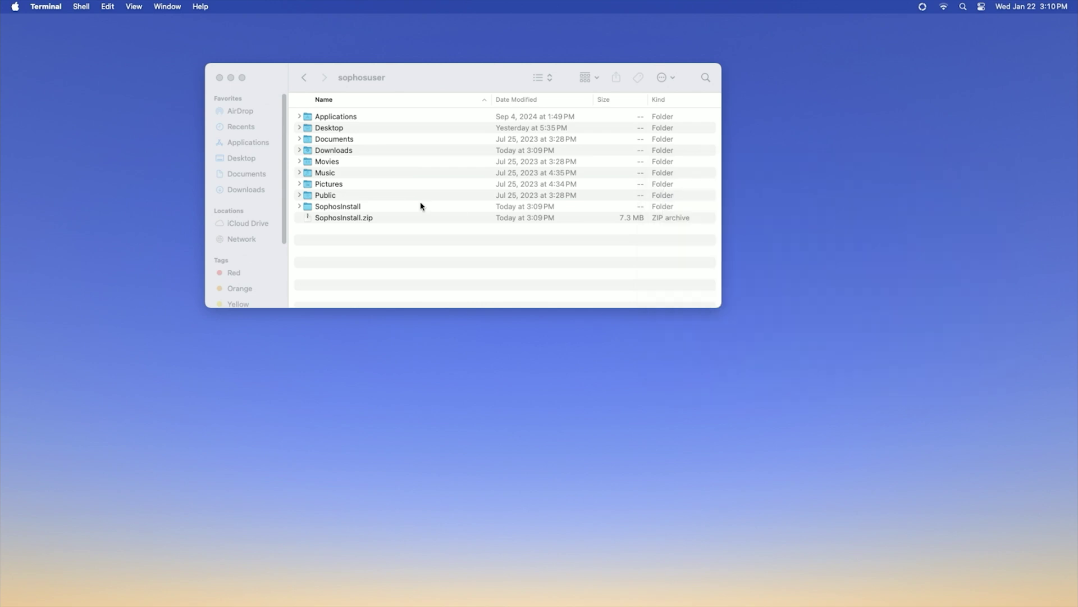
{"action": "left_click", "coordinate": [299, 207]}
{"action": "left_click", "coordinate": [394, 233]}
{"action": "double_click", "coordinate": [394, 232]}
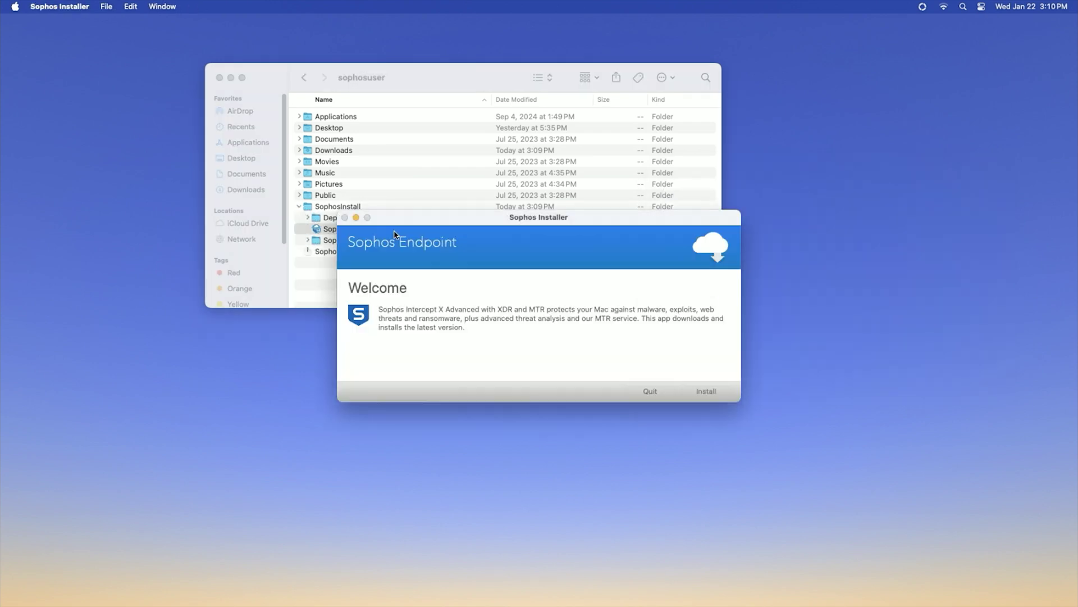
- Start the Sophos Endpoint installation and authorize the helper tool with the admin password
{"action": "left_click", "coordinate": [709, 389]}
{"action": "type", "text": "************"}
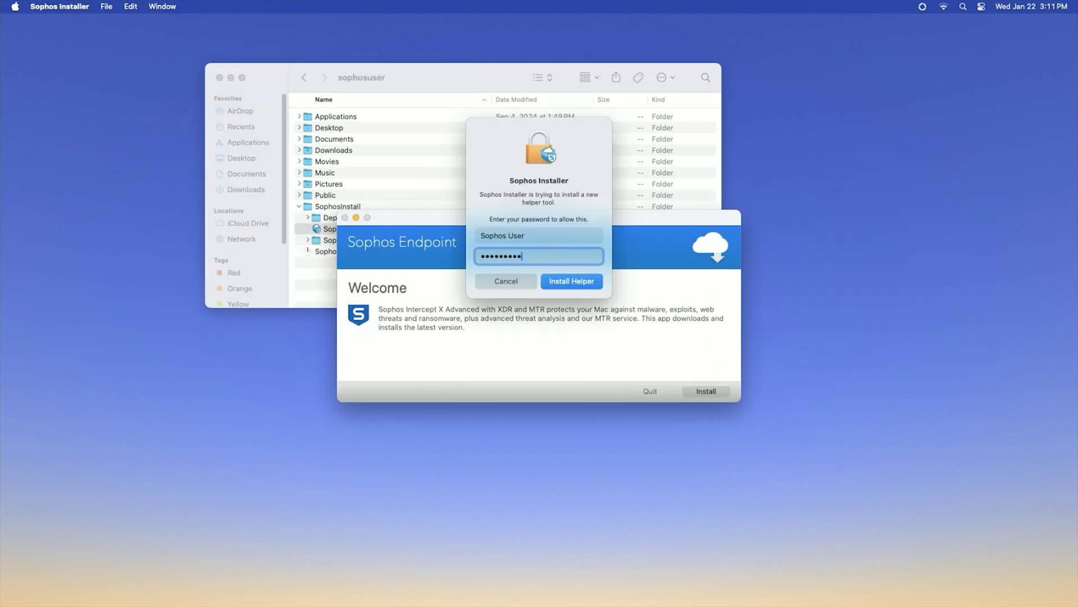
{"action": "key", "text": "Return"}
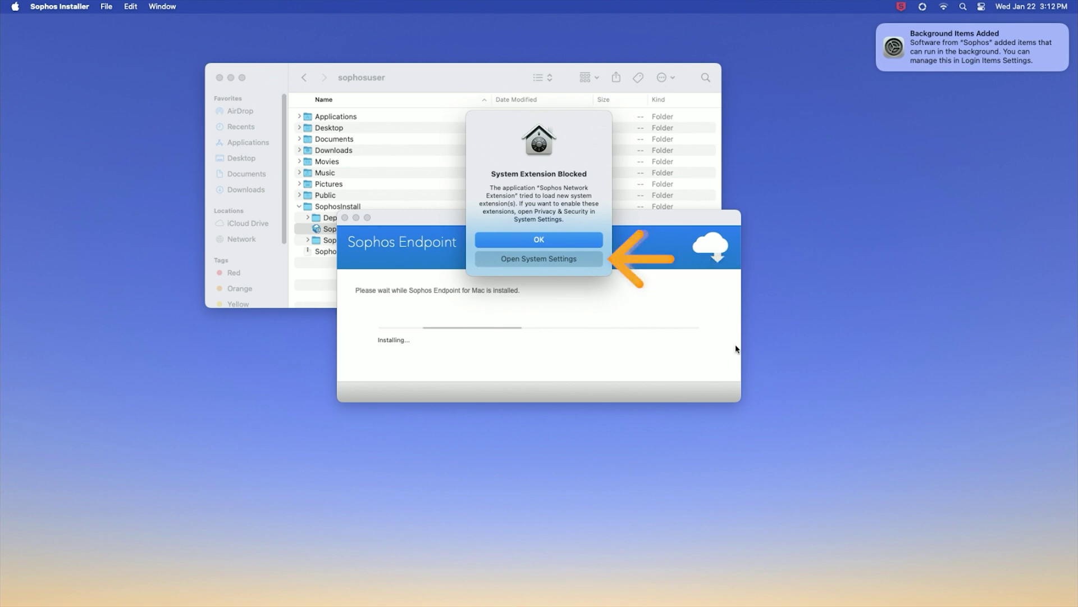
- Allow the blocked Sophos system software with the admin password and permit network content filtering
{"action": "left_click", "coordinate": [555, 257]}
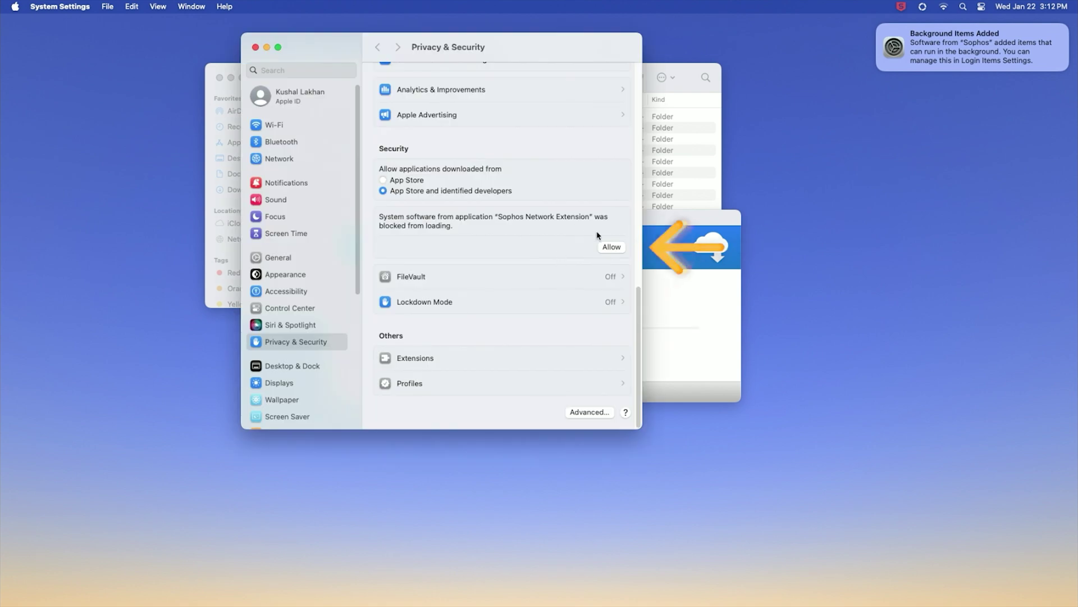
{"action": "left_click", "coordinate": [612, 247]}
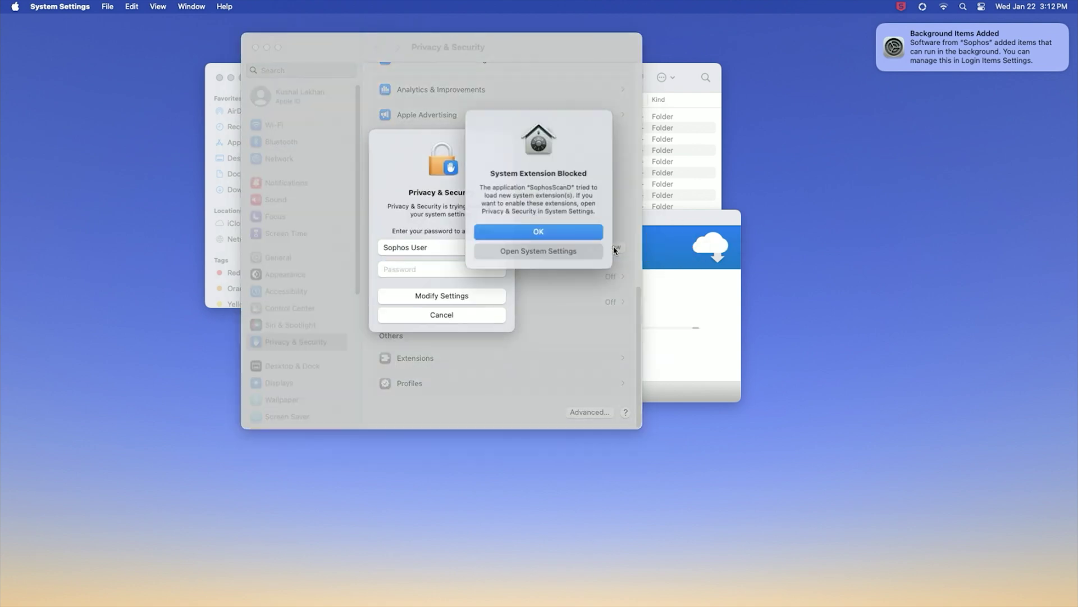
{"action": "left_click", "coordinate": [526, 254]}
{"action": "type", "text": "•••••••••"}
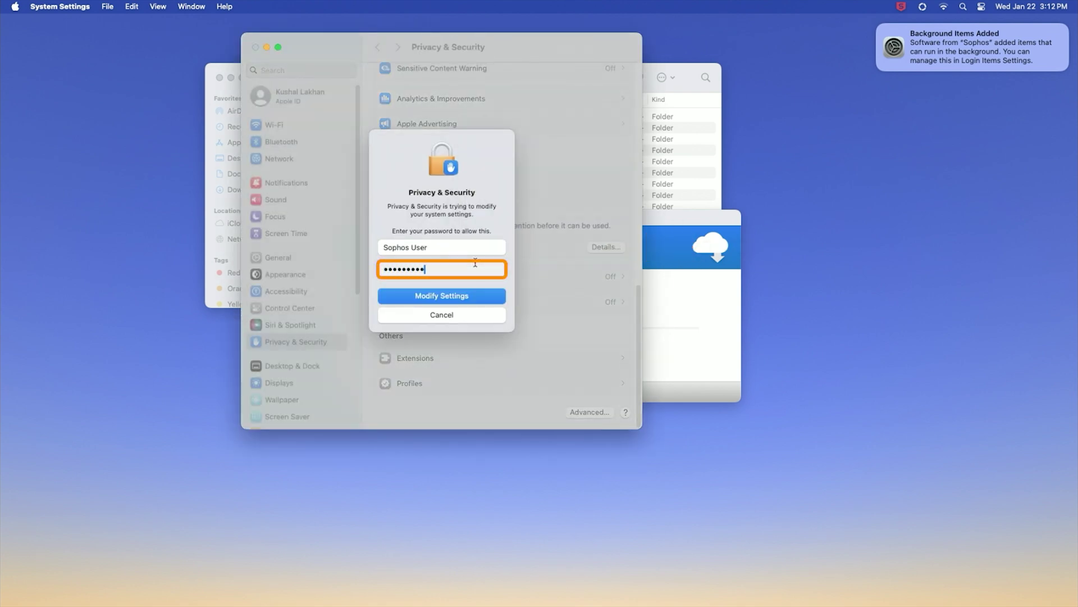
{"action": "type", "text": "••••••"}
{"action": "key", "text": "Return"}
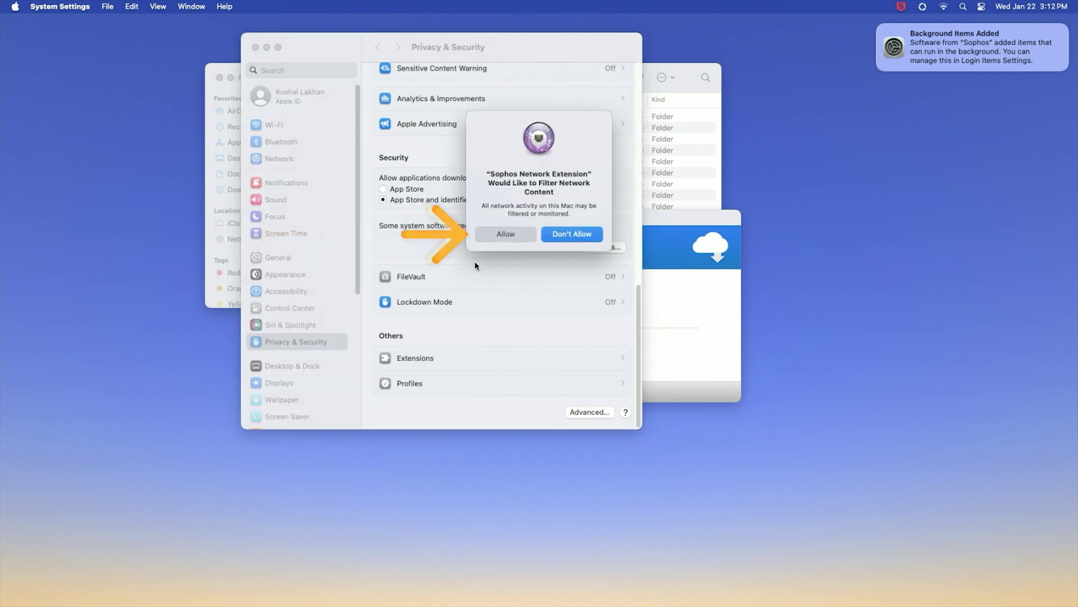
{"action": "left_click", "coordinate": [494, 233]}
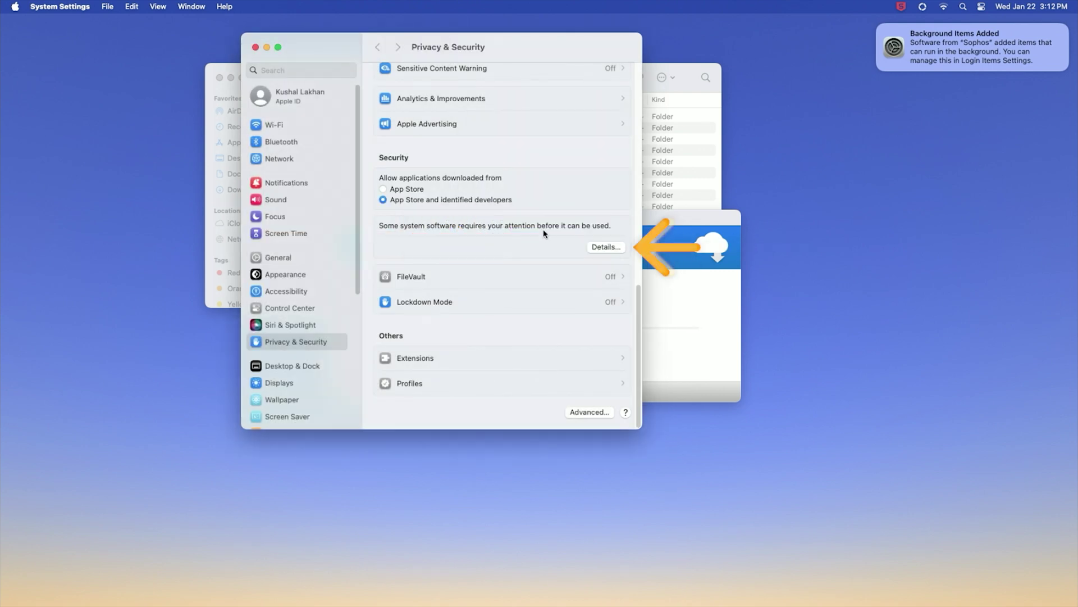
- Enable both Sophos Network Extension and SophosScanD in the system software details
{"action": "left_click", "coordinate": [615, 248]}
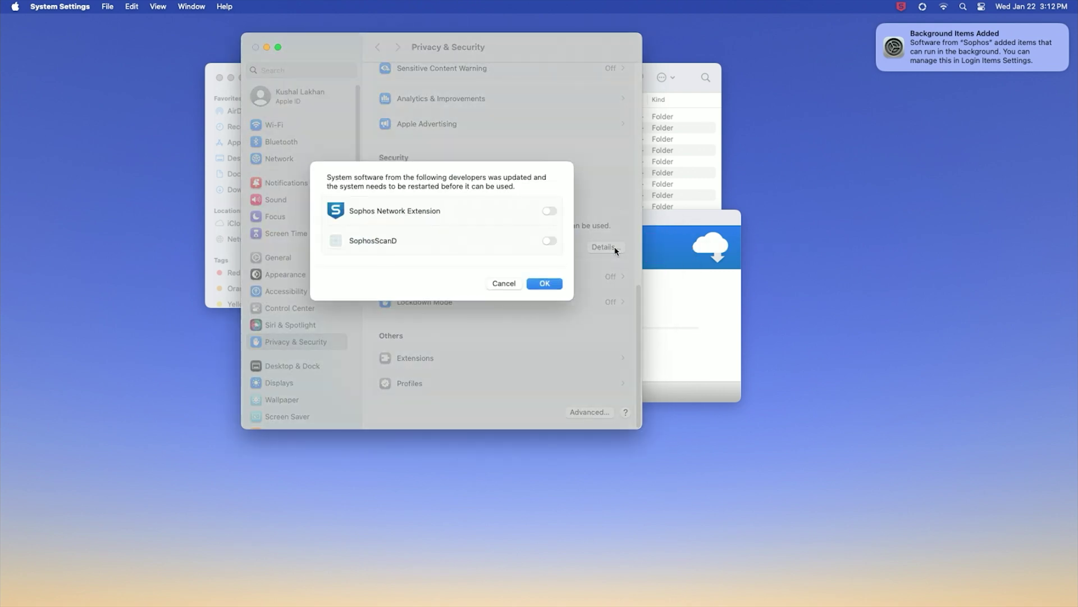
{"action": "left_click", "coordinate": [549, 211]}
{"action": "left_click", "coordinate": [549, 241]}
{"action": "left_click", "coordinate": [550, 283]}
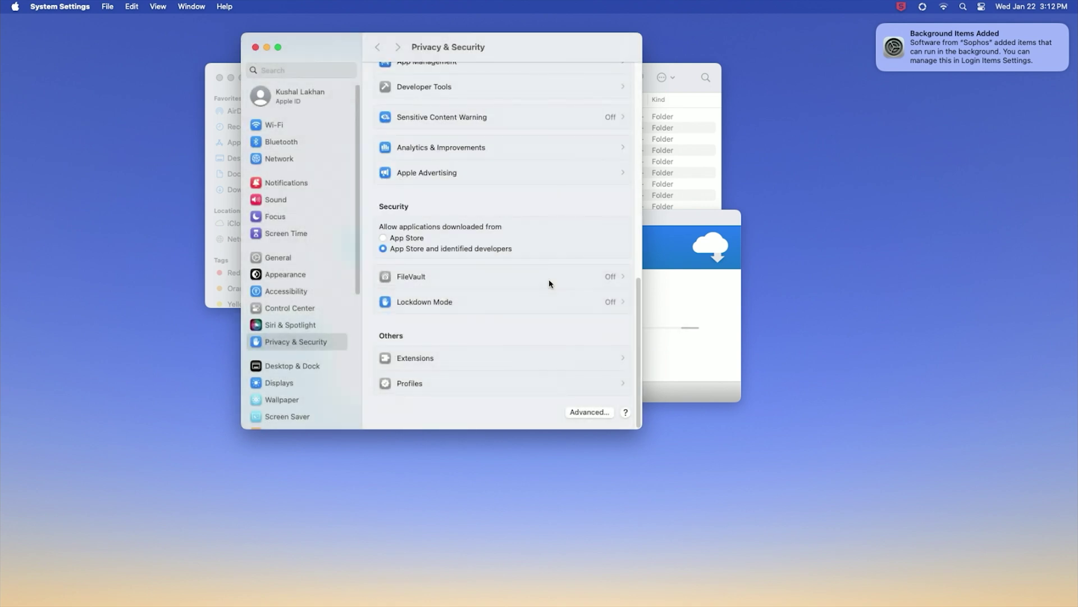
- Close System Settings, quit the finished Sophos Installer, and close the Finder window
{"action": "left_click", "coordinate": [255, 47]}
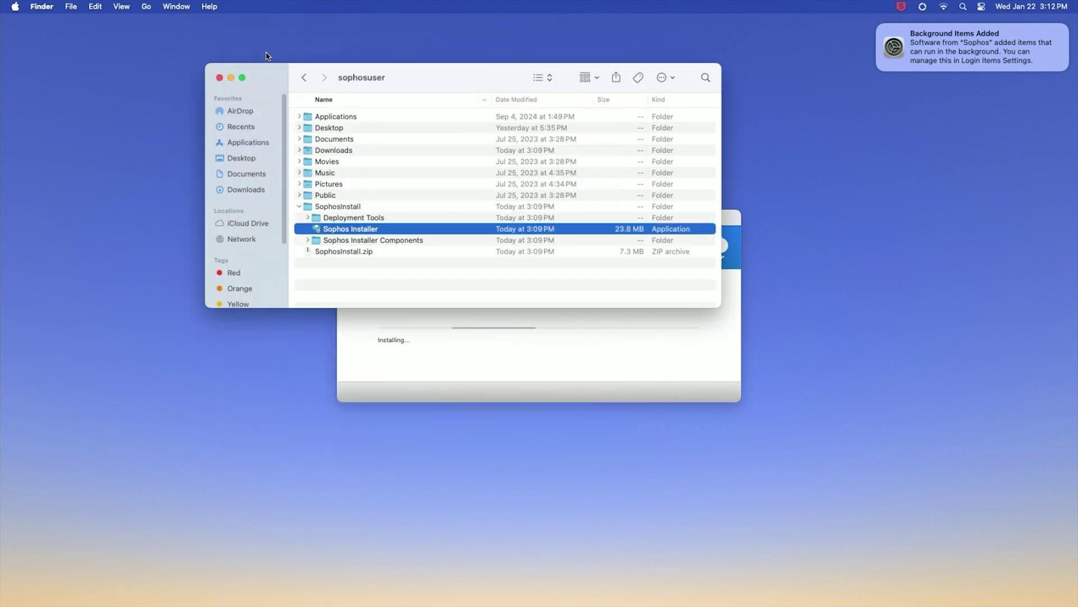
{"action": "left_click", "coordinate": [550, 372]}
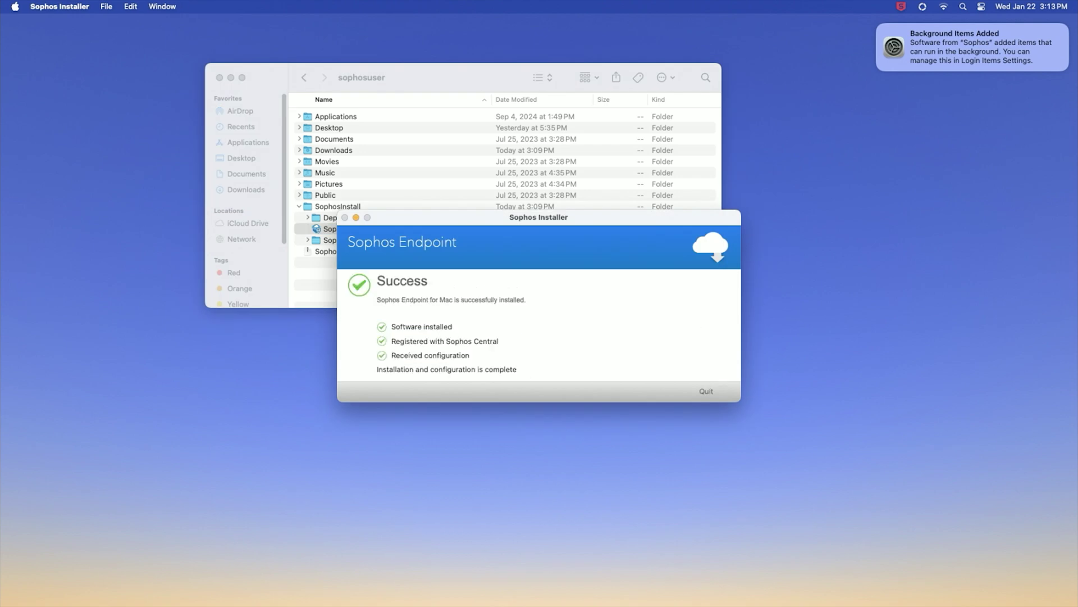
{"action": "left_click", "coordinate": [64, 243]}
{"action": "left_click", "coordinate": [707, 391]}
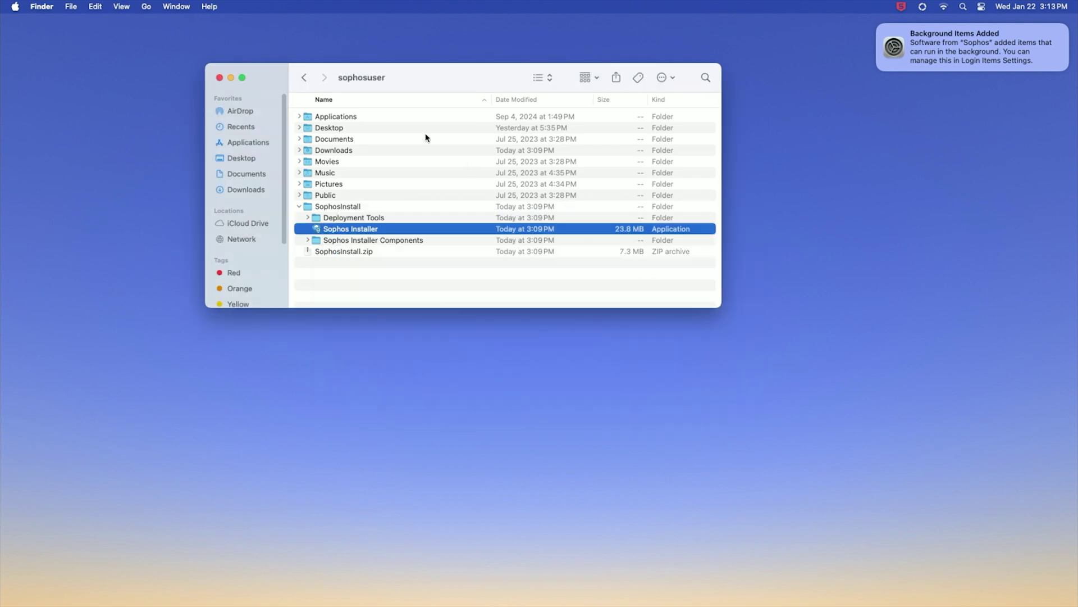
{"action": "left_click", "coordinate": [220, 78]}
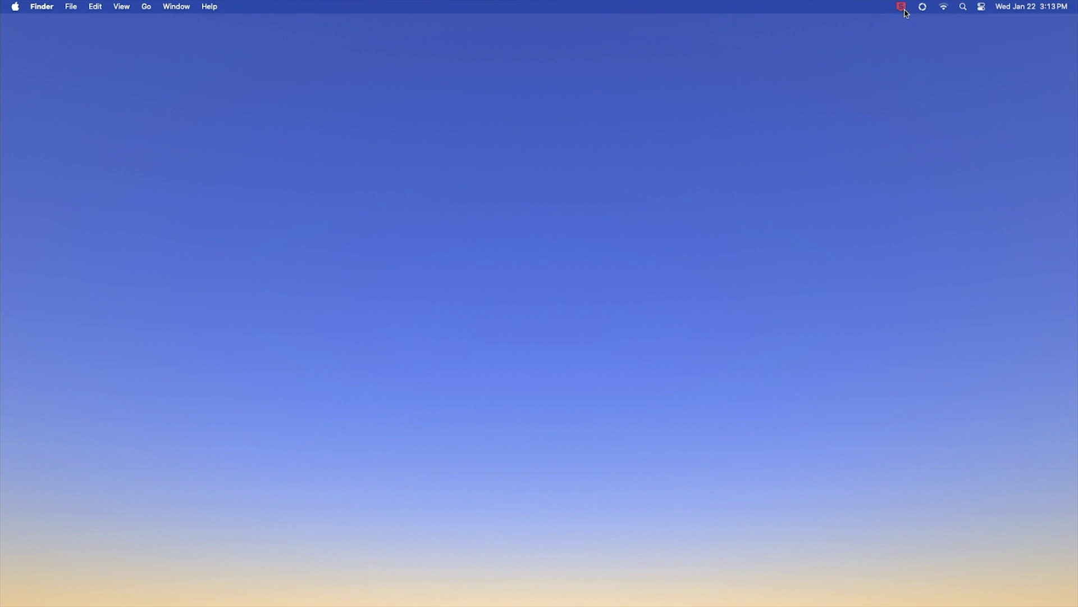
- From the Sophos menu-bar icon, open Endpoint Self Help and bring up the Full Disk Access instructions
{"action": "left_click", "coordinate": [900, 6]}
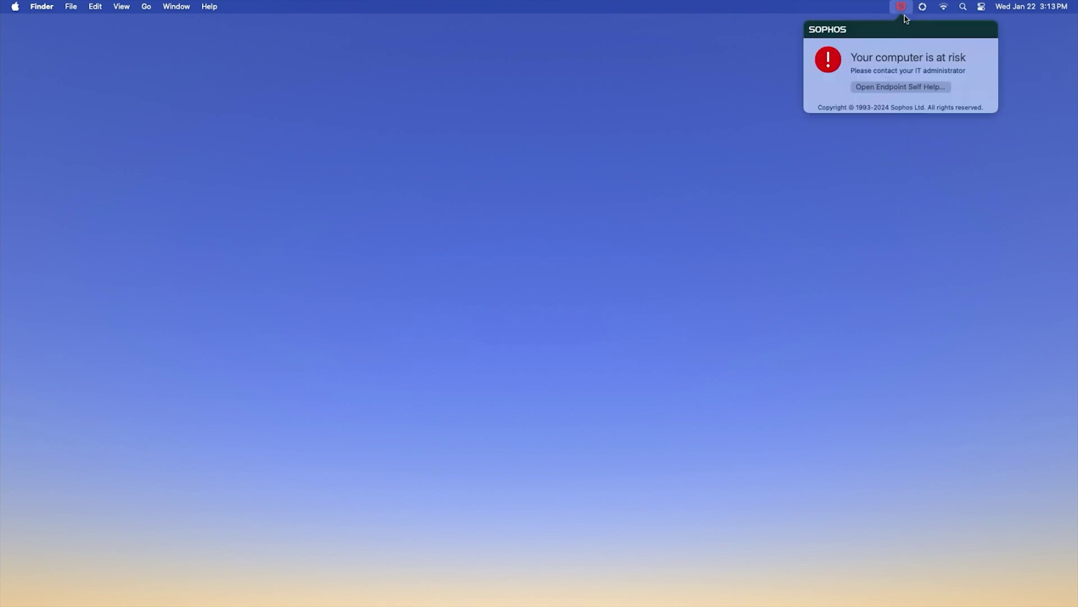
{"action": "left_click", "coordinate": [902, 87]}
{"action": "left_click", "coordinate": [403, 223]}
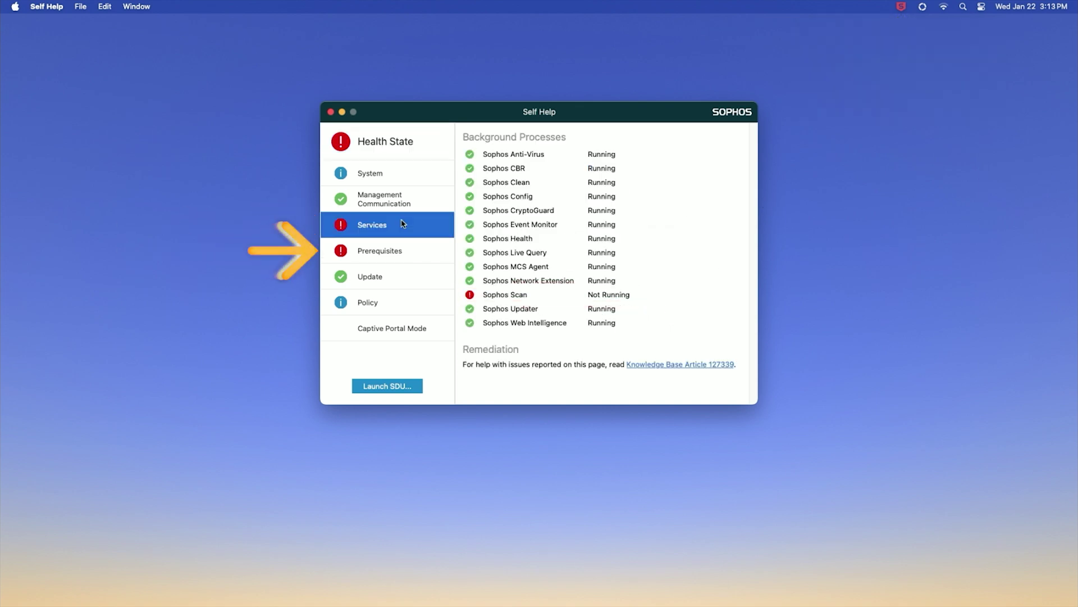
{"action": "left_click", "coordinate": [418, 246]}
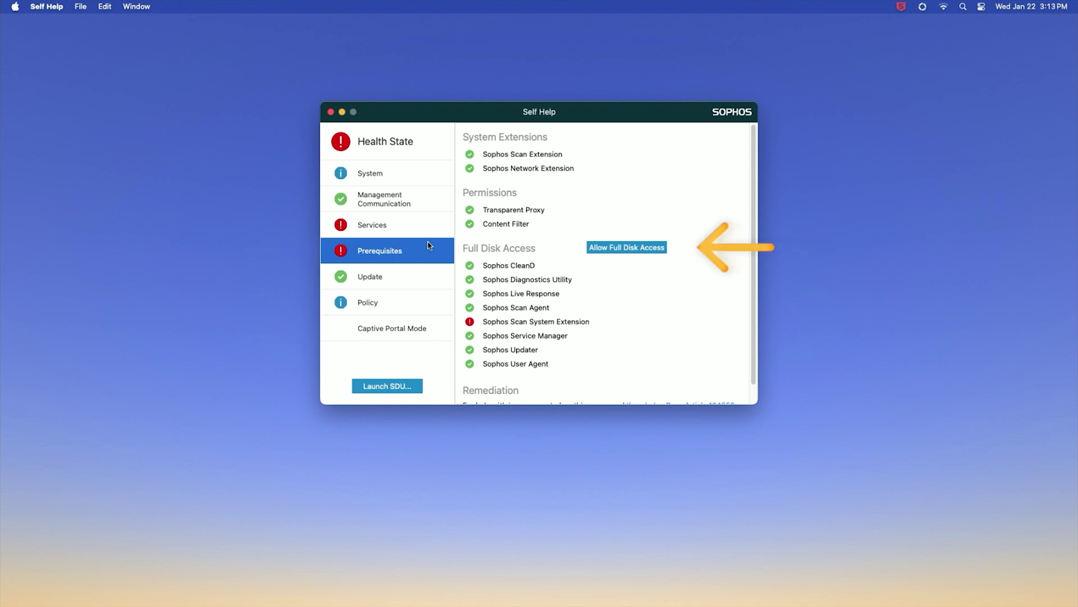
{"action": "left_click", "coordinate": [651, 248]}
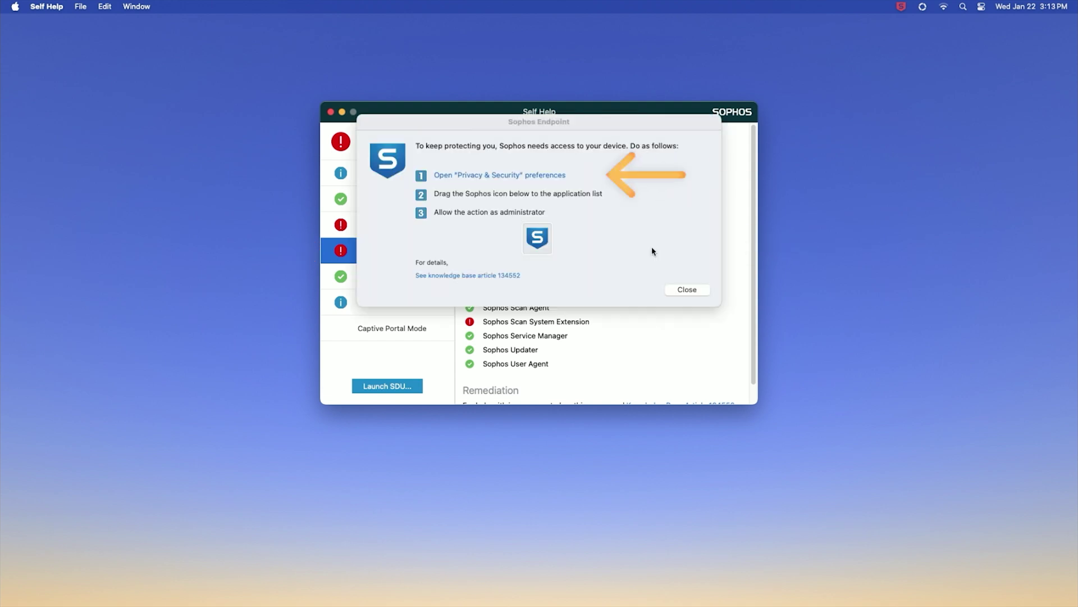
- Add Sophos to Full Disk Access with the admin password, restart SophosUserAgent, and close System Settings
{"action": "left_click", "coordinate": [548, 176]}
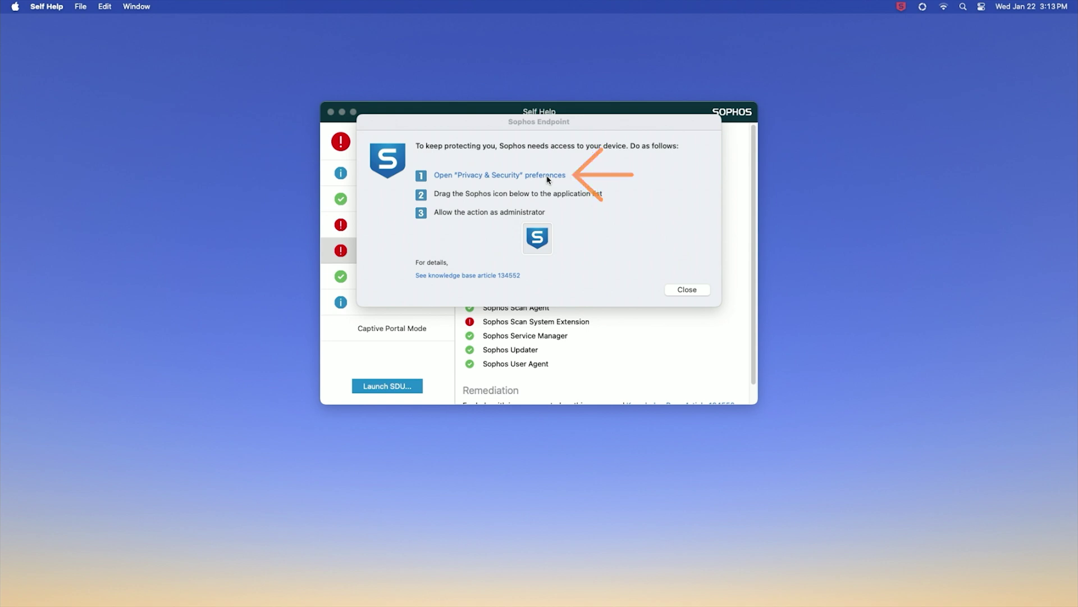
{"action": "left_click_drag", "start_coordinate": [549, 44], "coordinate": [319, 82]}
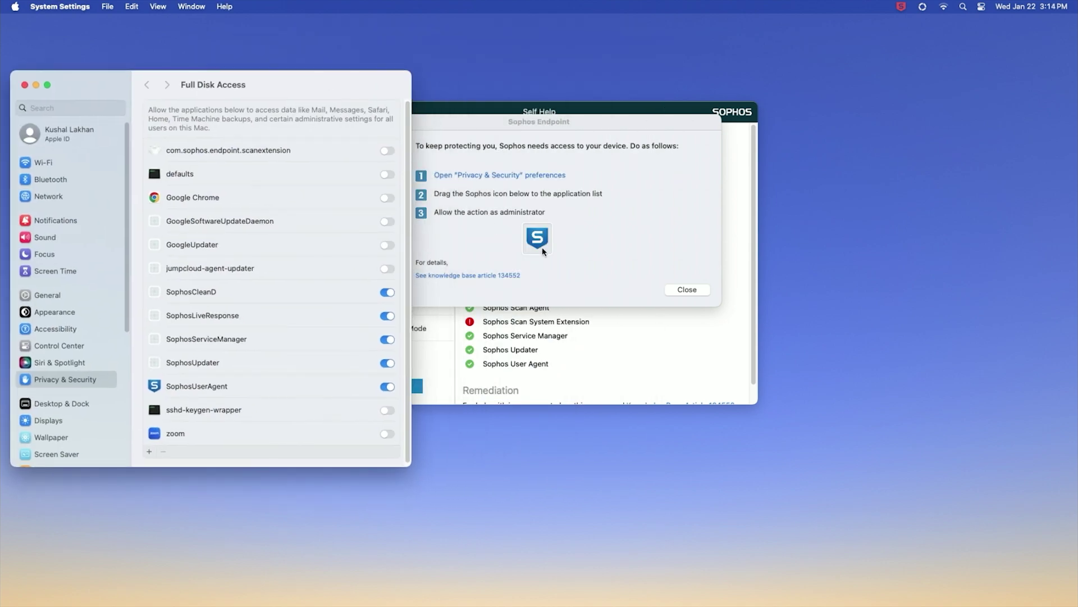
{"action": "left_click_drag", "start_coordinate": [543, 246], "coordinate": [297, 256]}
{"action": "type", "text": "**************"}
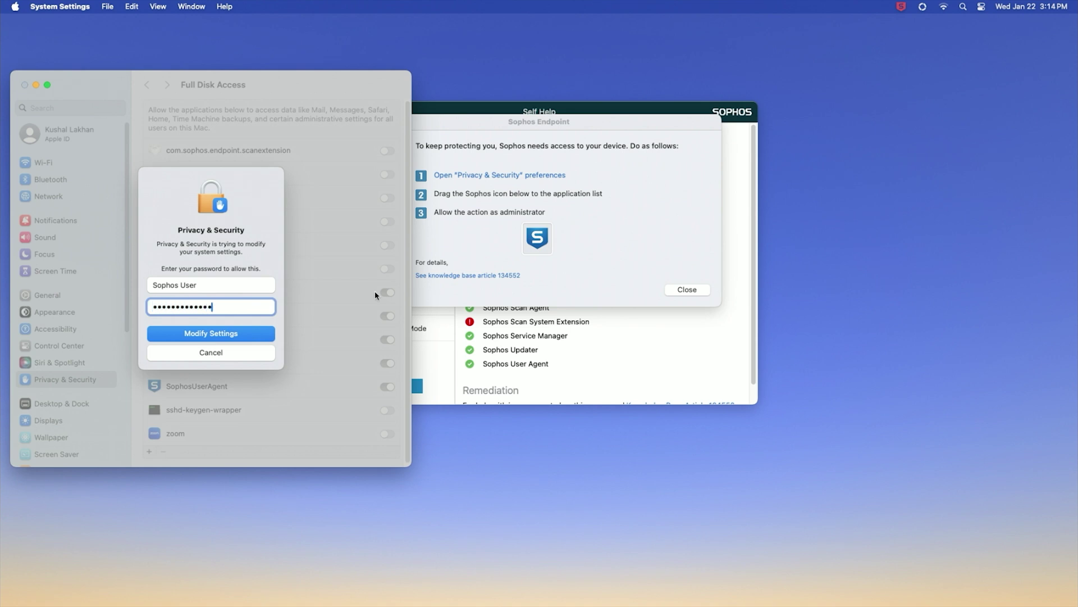
{"action": "key", "text": "Return"}
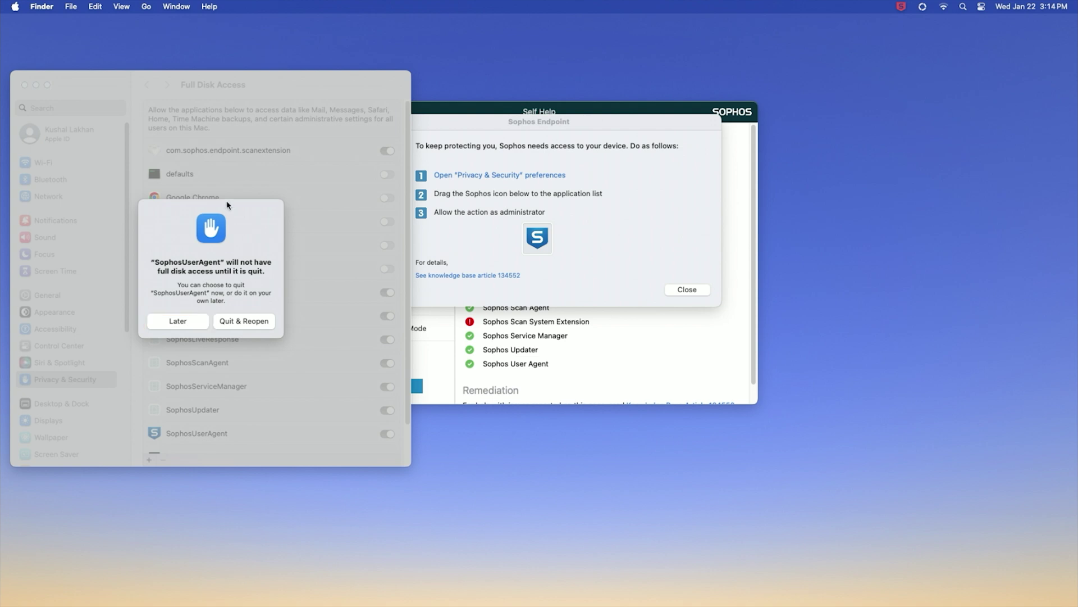
{"action": "left_click", "coordinate": [241, 322]}
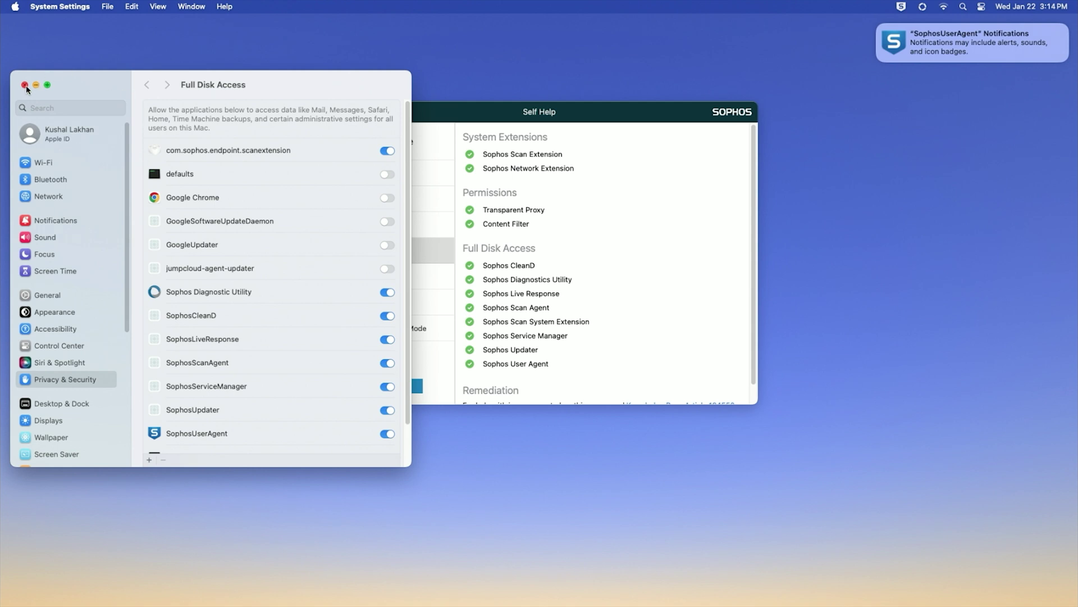
{"action": "left_click", "coordinate": [25, 85]}
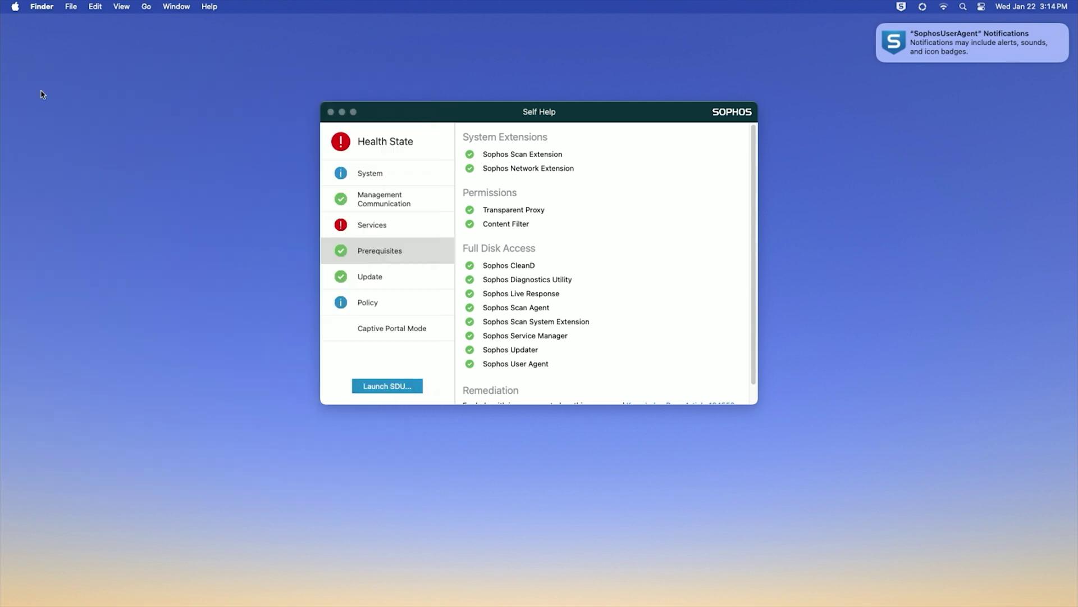
- Confirm on the Self Help Services page that all processes, including Sophos Scan, show Running
{"action": "left_click", "coordinate": [407, 227]}
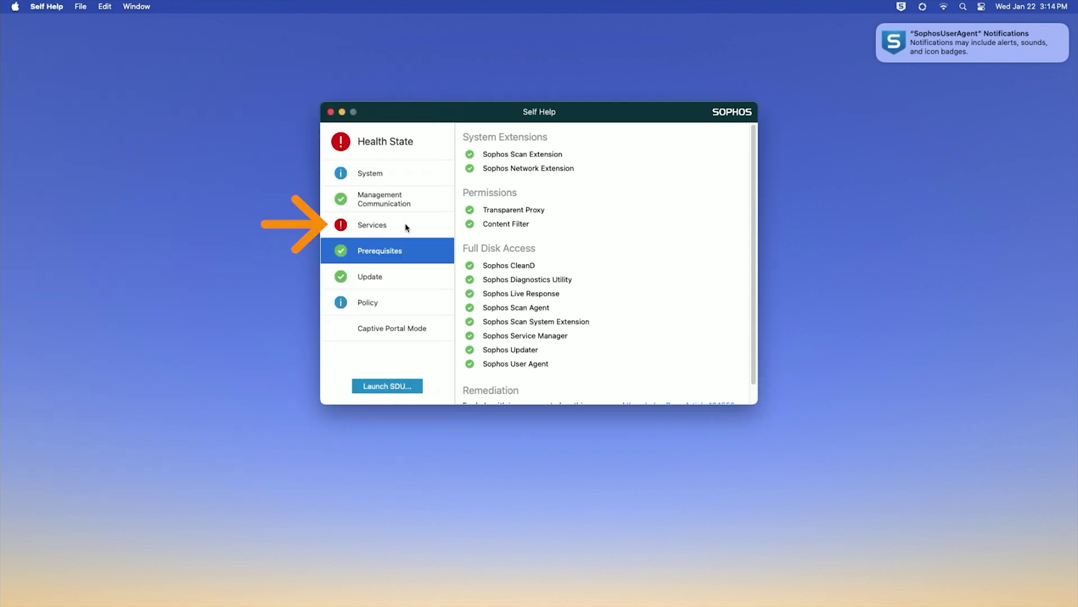
{"action": "left_click", "coordinate": [408, 226]}
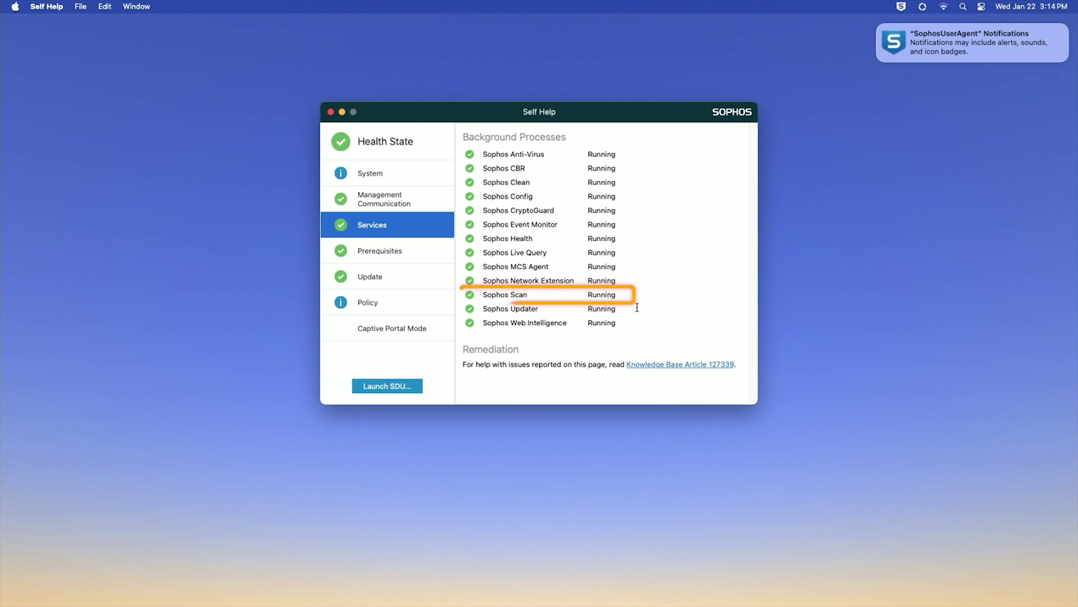